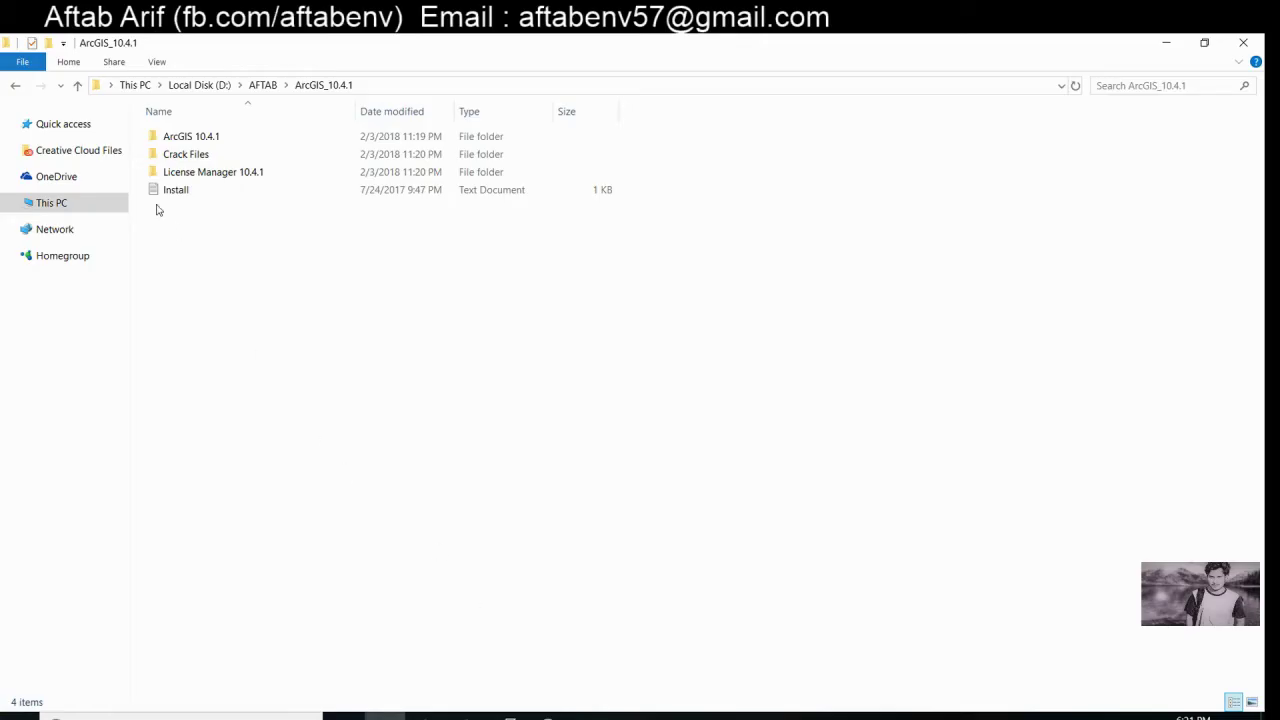
Step: Open the License Manager 10.4.1 folder inside ArcGIS_10.4.1
{"action": "double_click", "coordinate": [246, 171]}
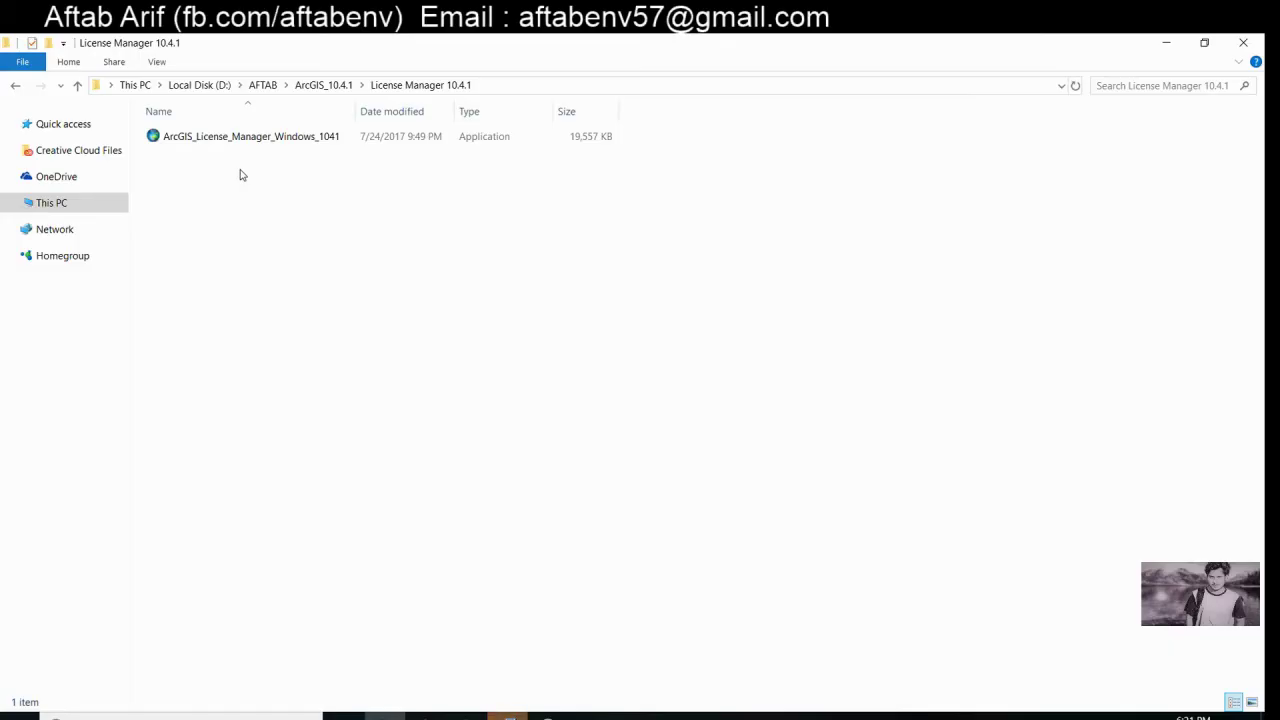
Step: Extract ArcGIS_License_Manager_Windows_1041.exe, overwriting all existing files, and launch its setup
{"action": "left_click", "coordinate": [218, 140]}
{"action": "double_click", "coordinate": [216, 138]}
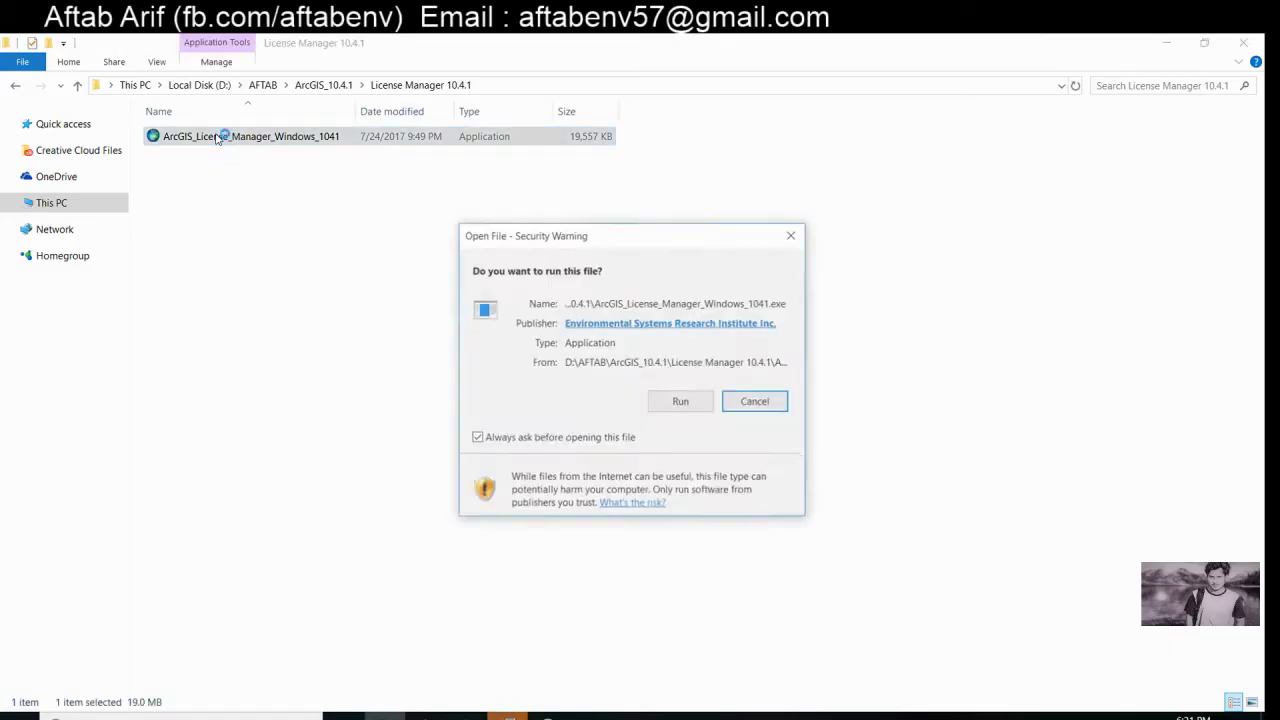
{"action": "left_click", "coordinate": [680, 400]}
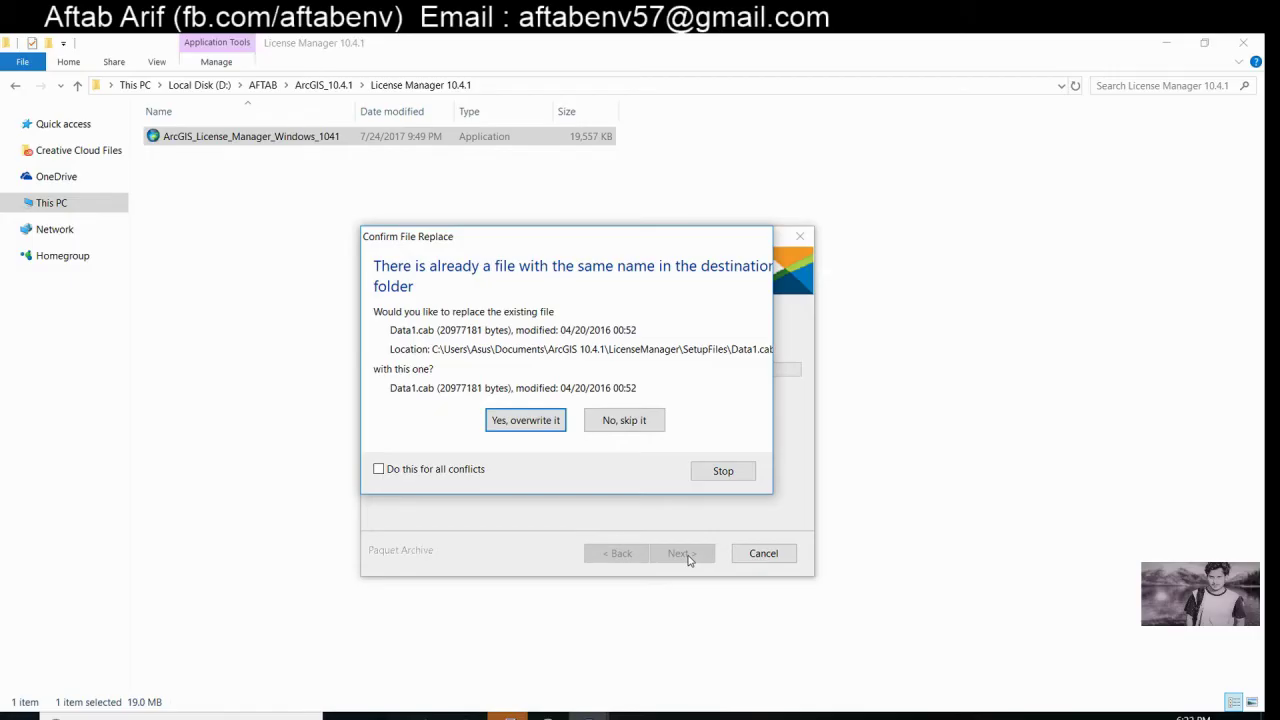
{"action": "left_click", "coordinate": [545, 421]}
{"action": "left_click", "coordinate": [545, 421]}
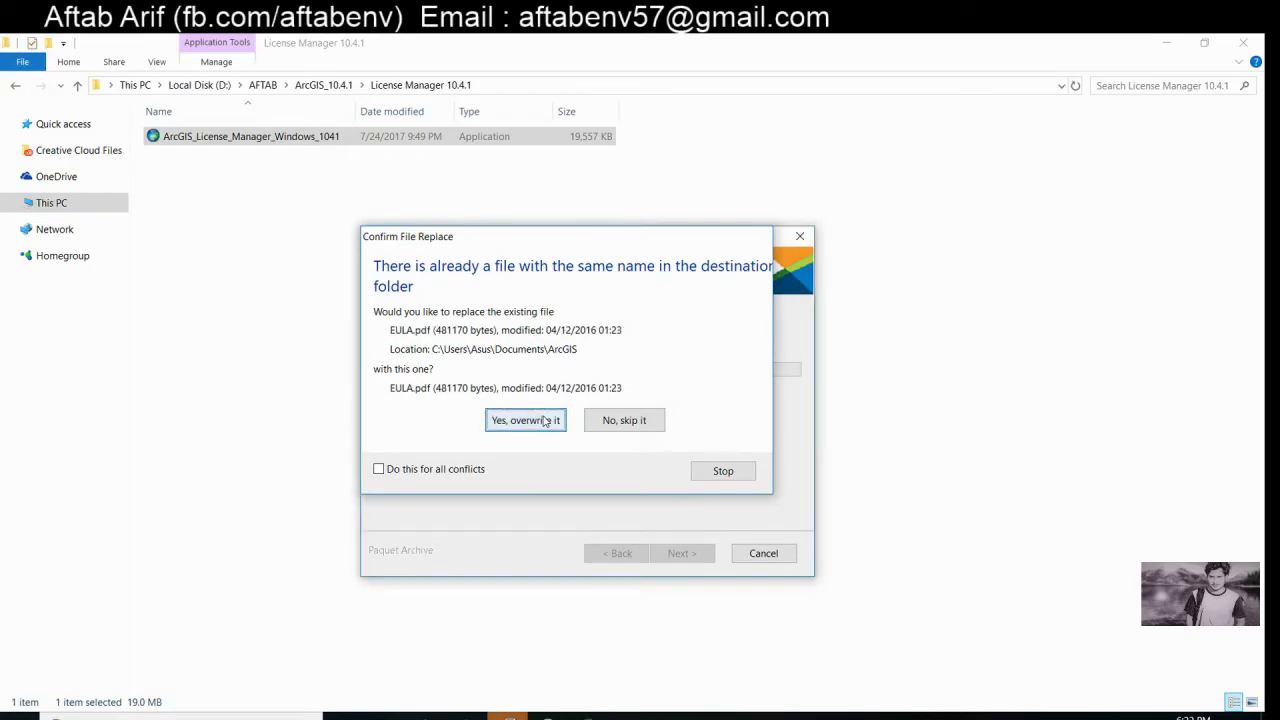
{"action": "left_click", "coordinate": [444, 470]}
{"action": "left_click", "coordinate": [498, 429]}
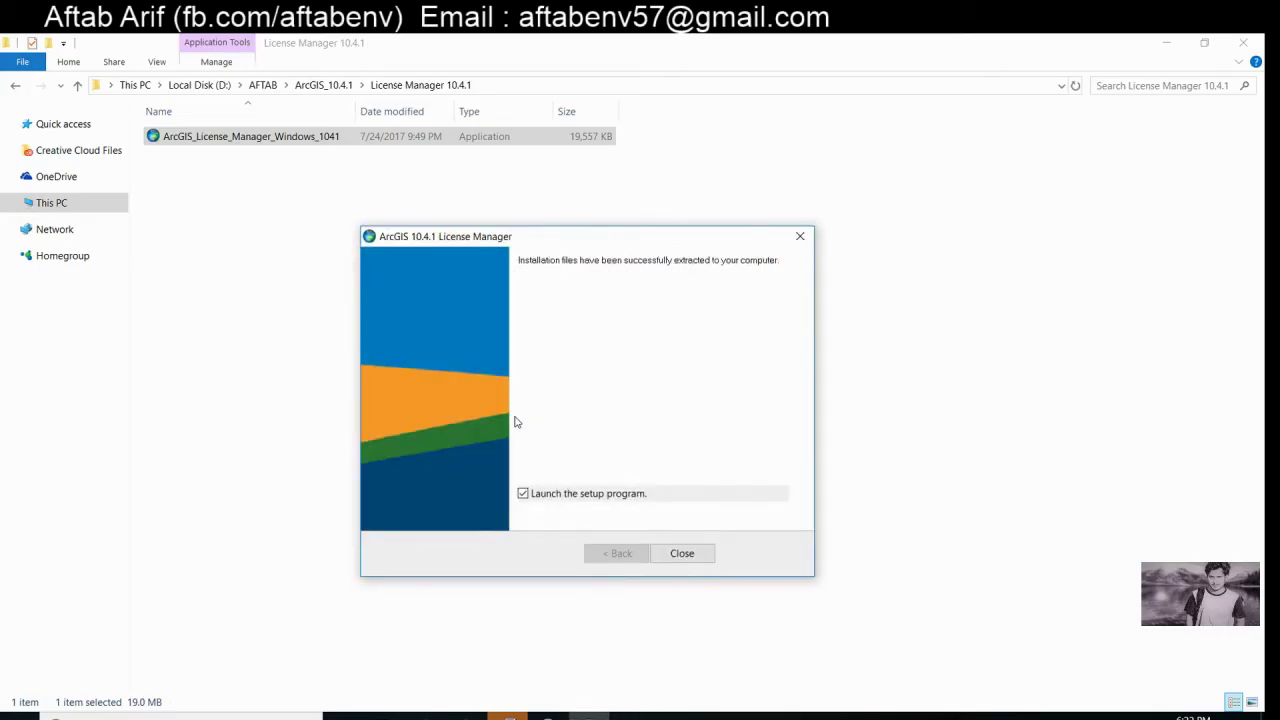
{"action": "left_click", "coordinate": [680, 551]}
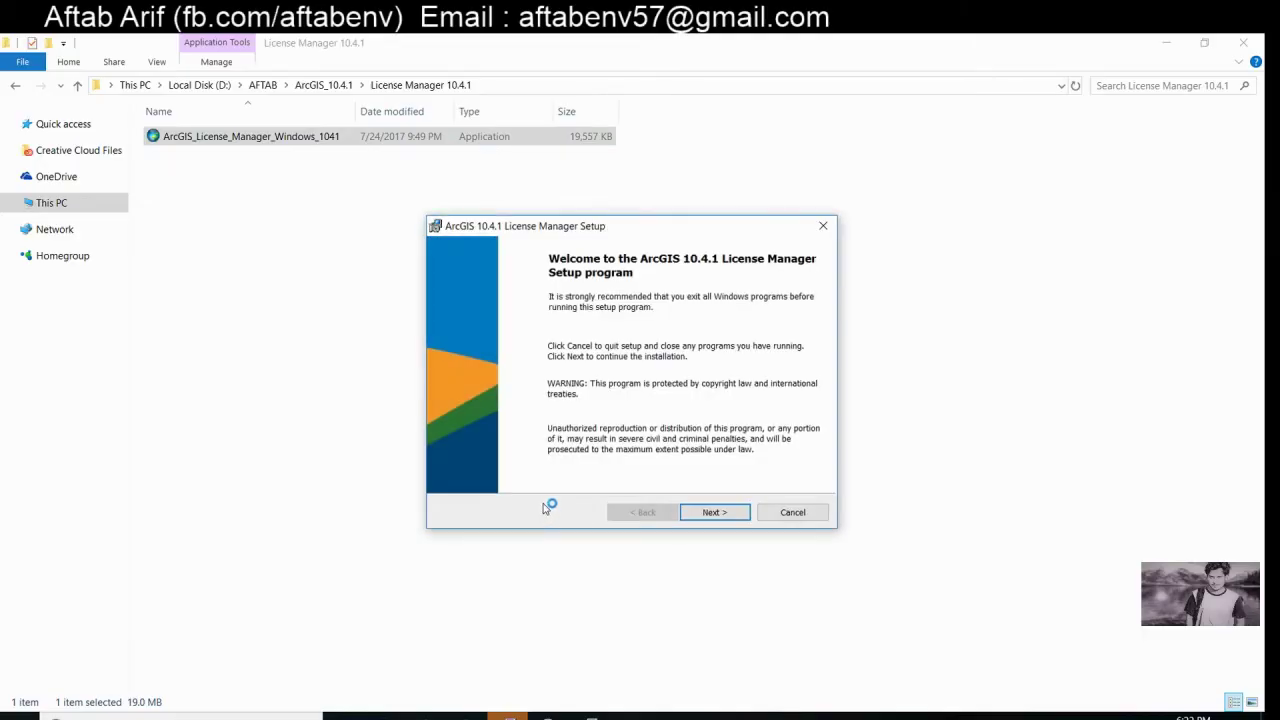
Step: Accept the license agreement and install License Manager to the default folder
{"action": "left_click", "coordinate": [731, 515]}
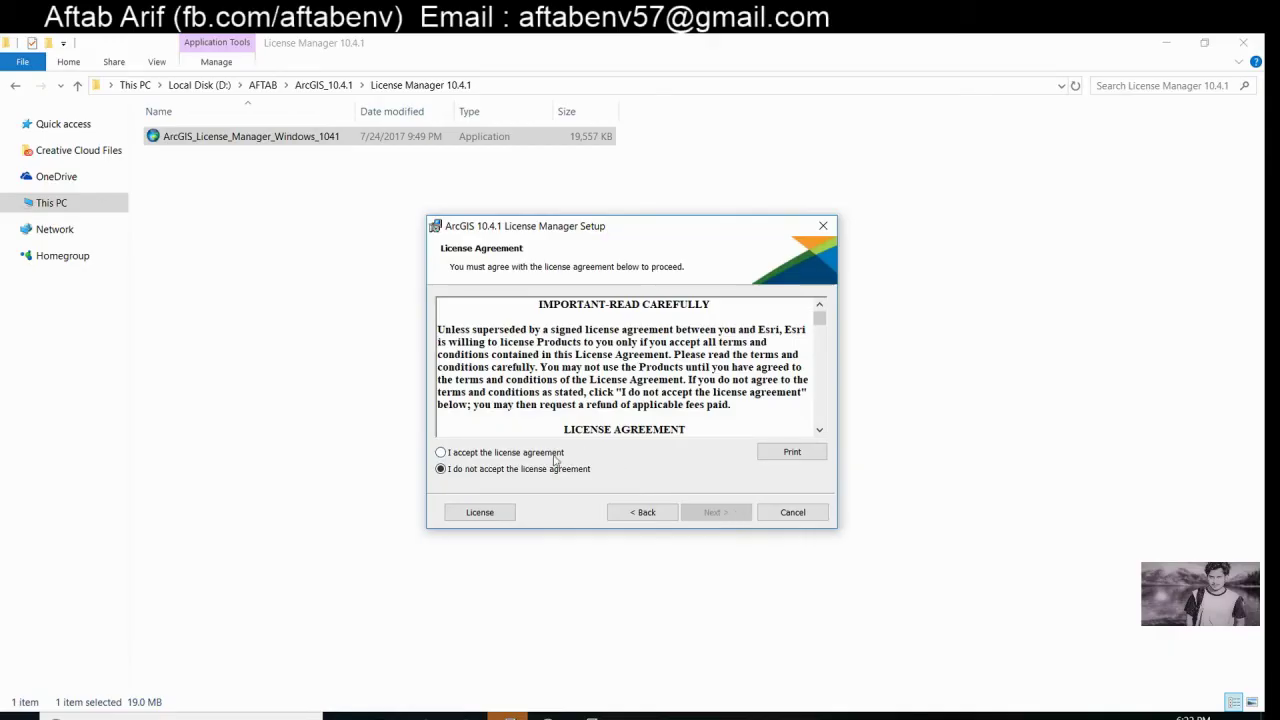
{"action": "left_click", "coordinate": [521, 455]}
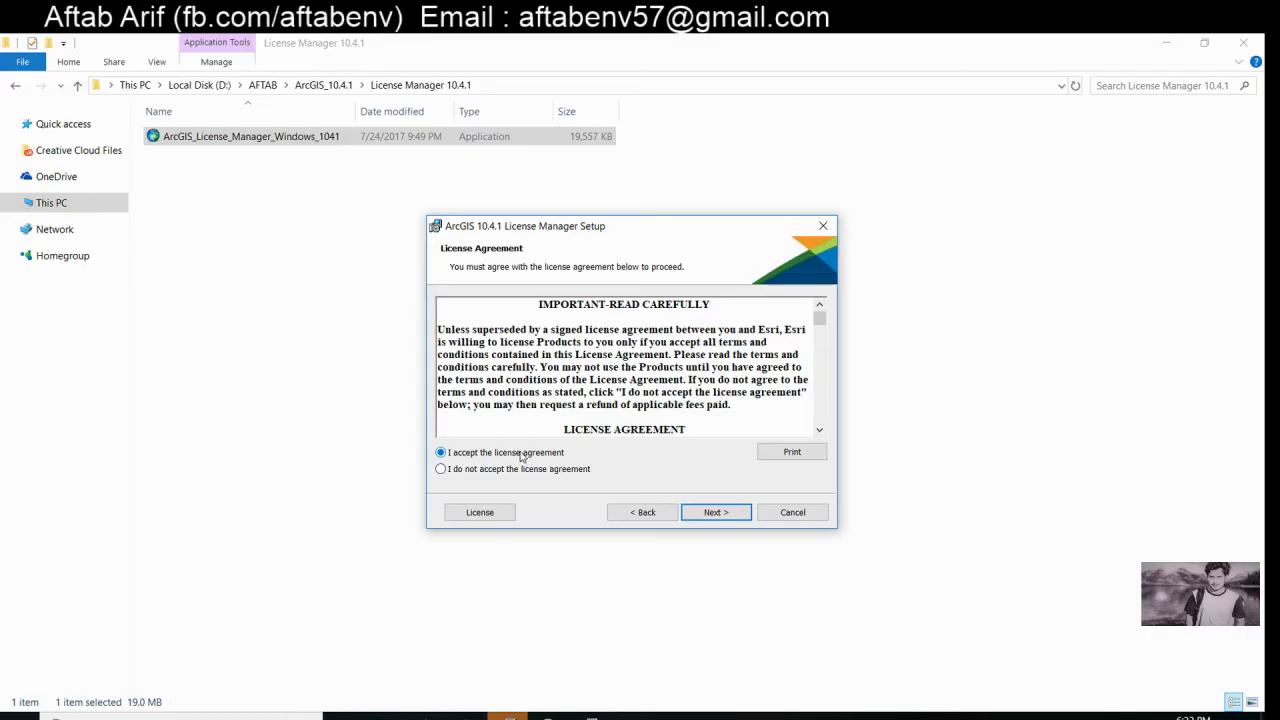
{"action": "left_click", "coordinate": [718, 515]}
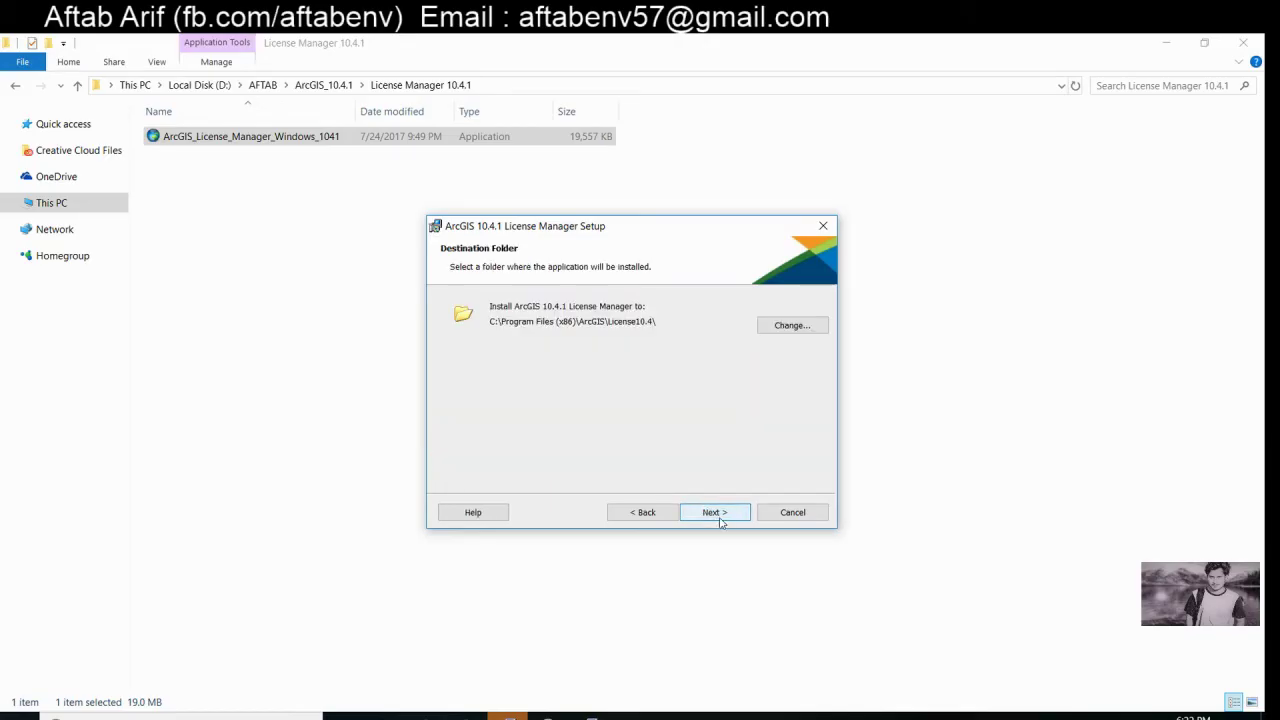
{"action": "left_click", "coordinate": [718, 515]}
{"action": "left_click", "coordinate": [718, 515]}
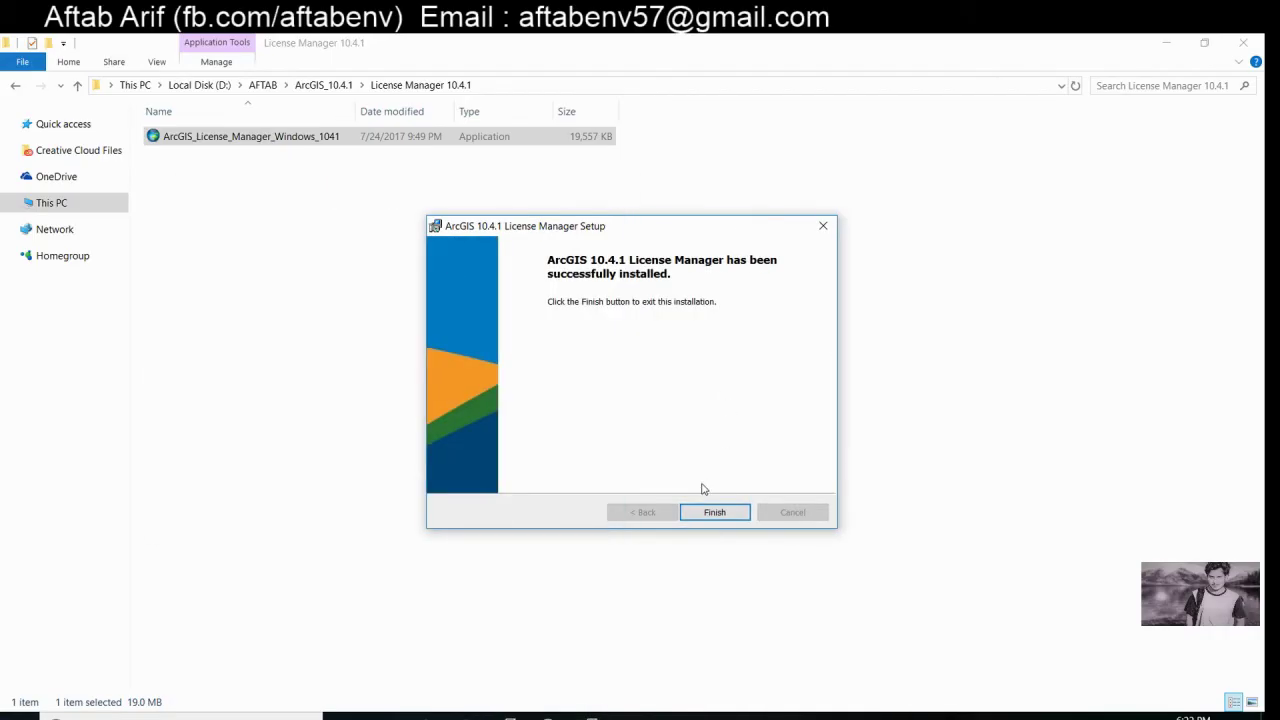
{"action": "left_click", "coordinate": [708, 512]}
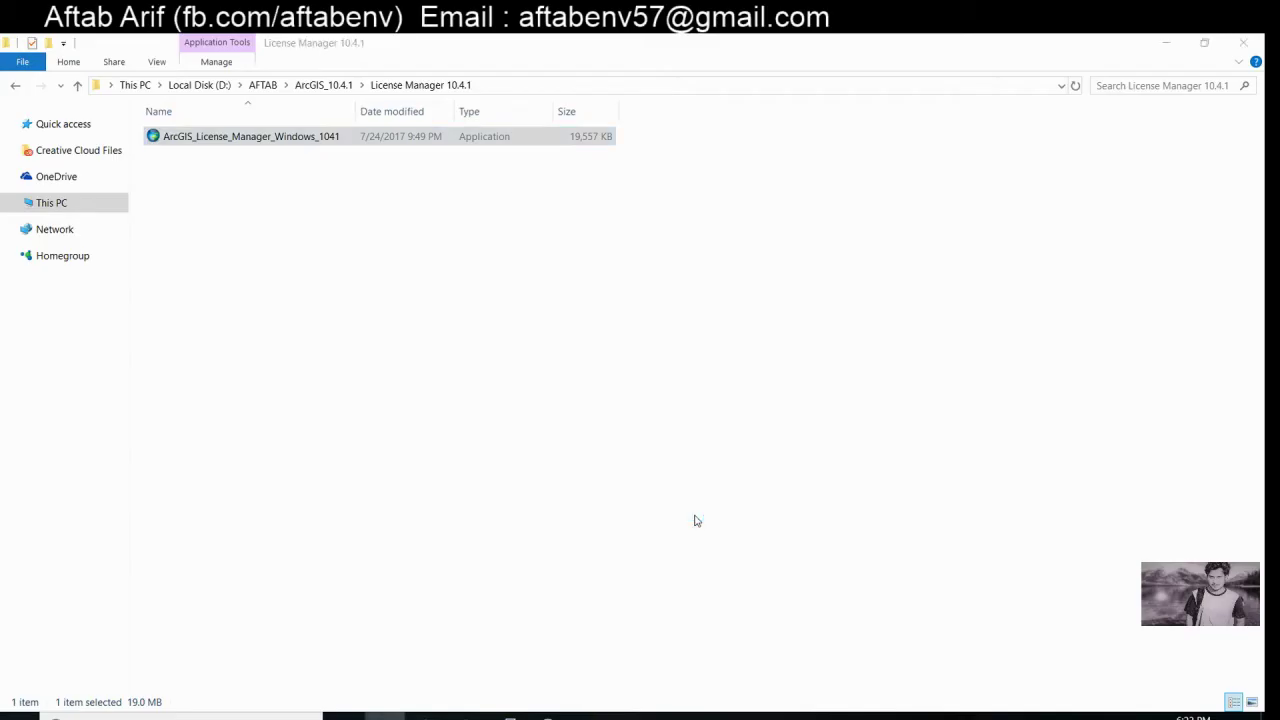
Step: Close the License Server Administrator and open Crack Files\License10.4\bin
{"action": "left_click", "coordinate": [322, 85]}
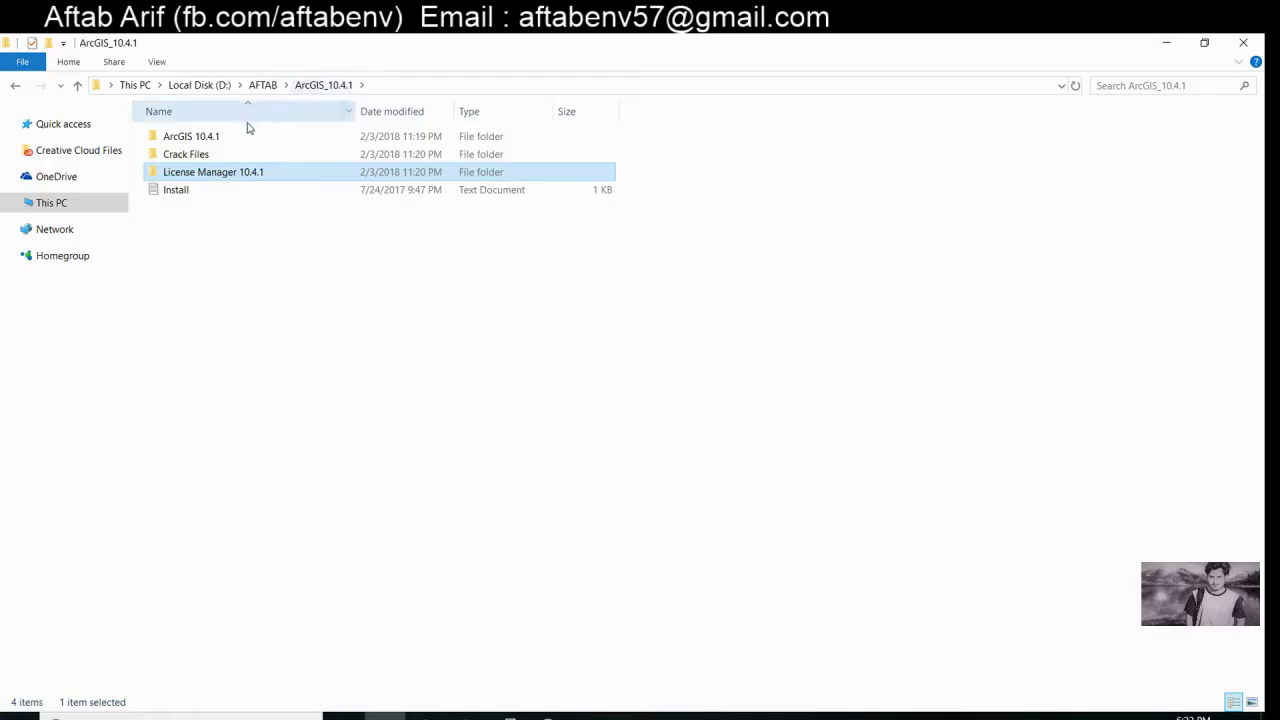
{"action": "double_click", "coordinate": [205, 154]}
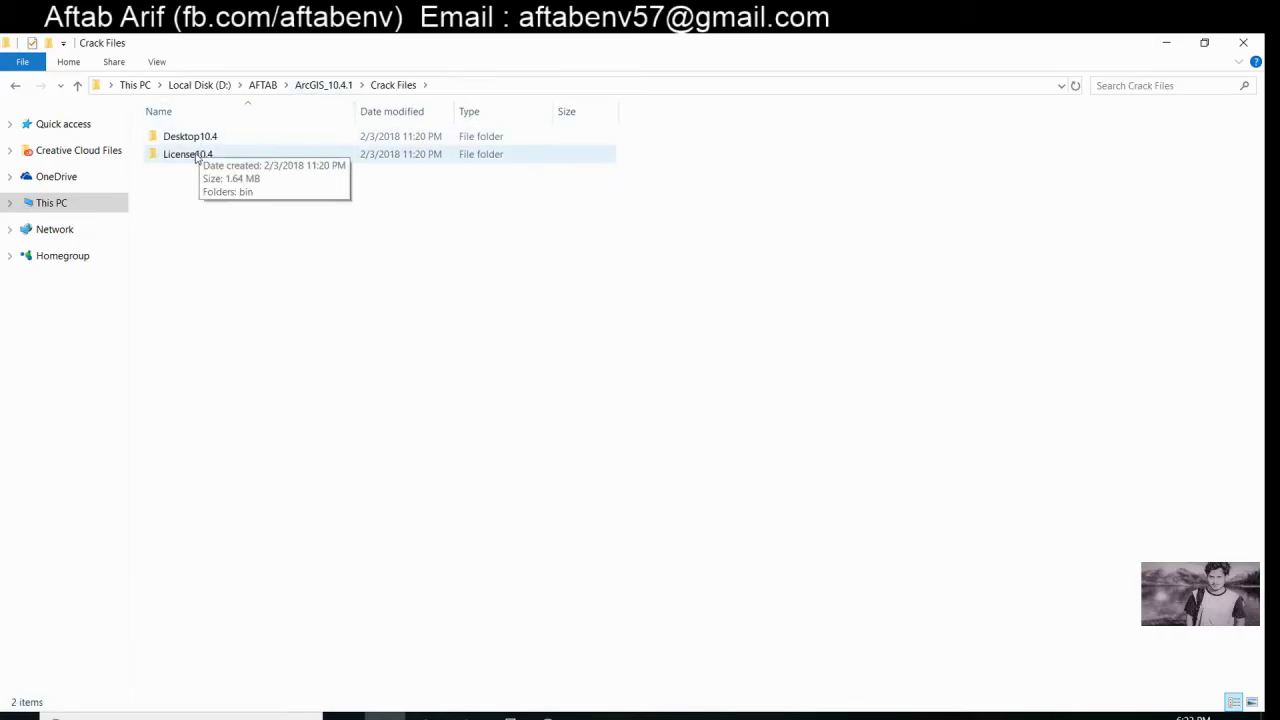
{"action": "double_click", "coordinate": [196, 155]}
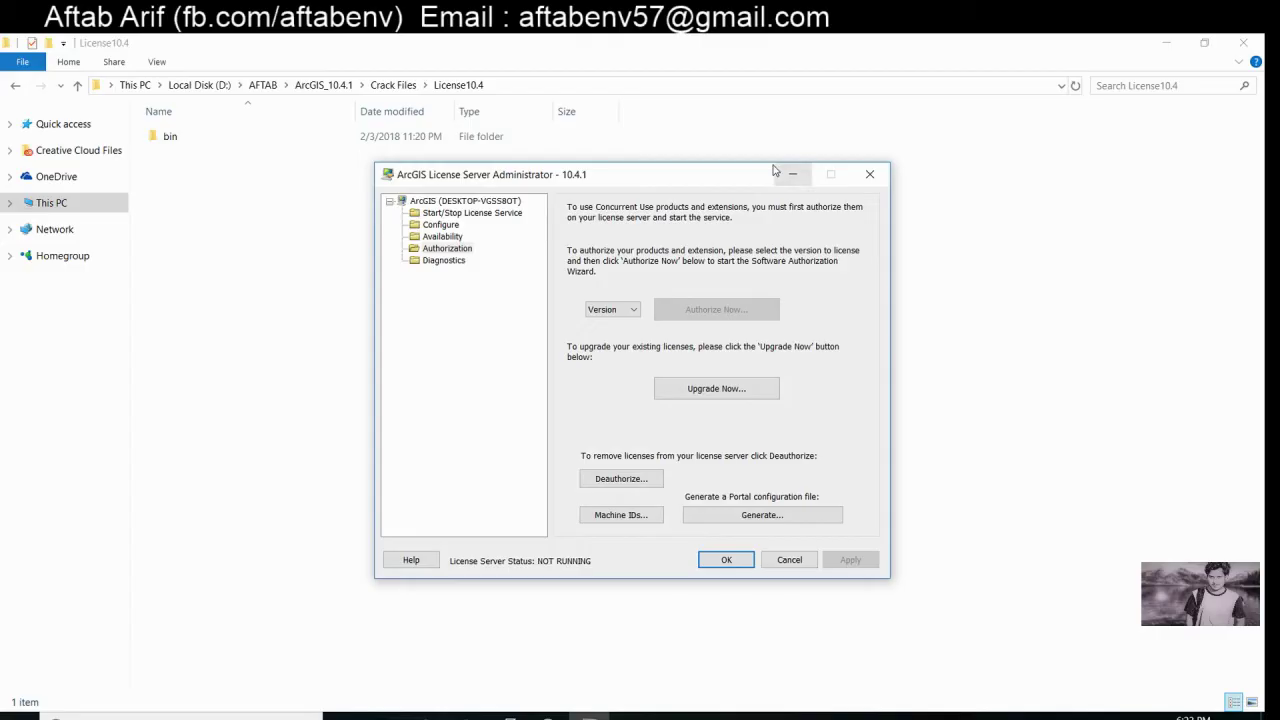
{"action": "left_click", "coordinate": [864, 176]}
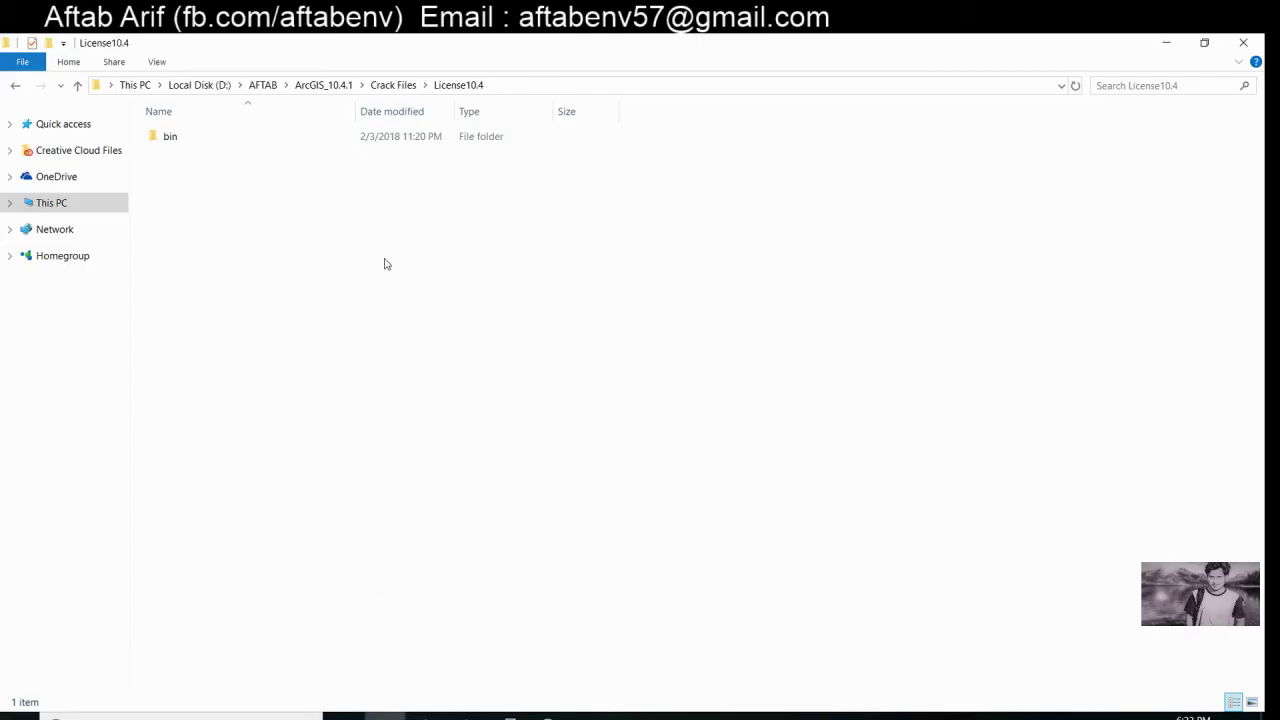
{"action": "double_click", "coordinate": [197, 147]}
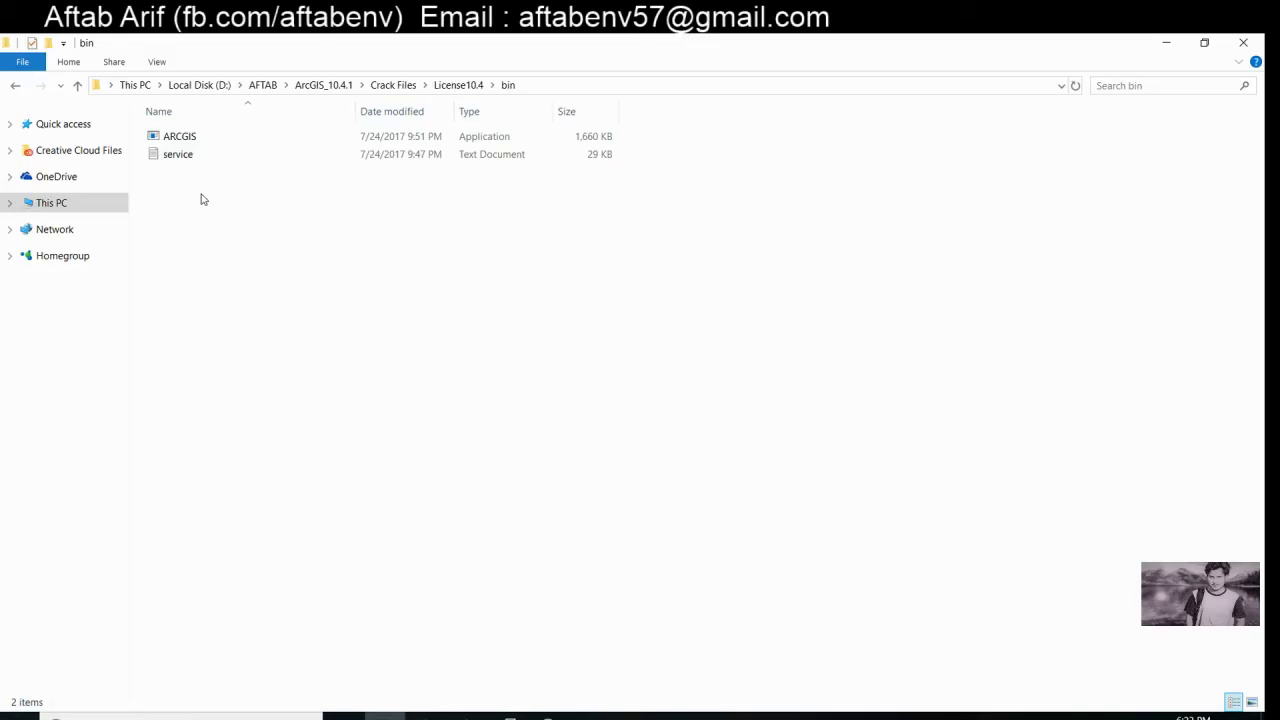
Step: Copy the ARCGIS and service files from that bin folder, then minimize Explorer
{"action": "left_click_drag", "start_coordinate": [196, 174], "coordinate": [173, 138]}
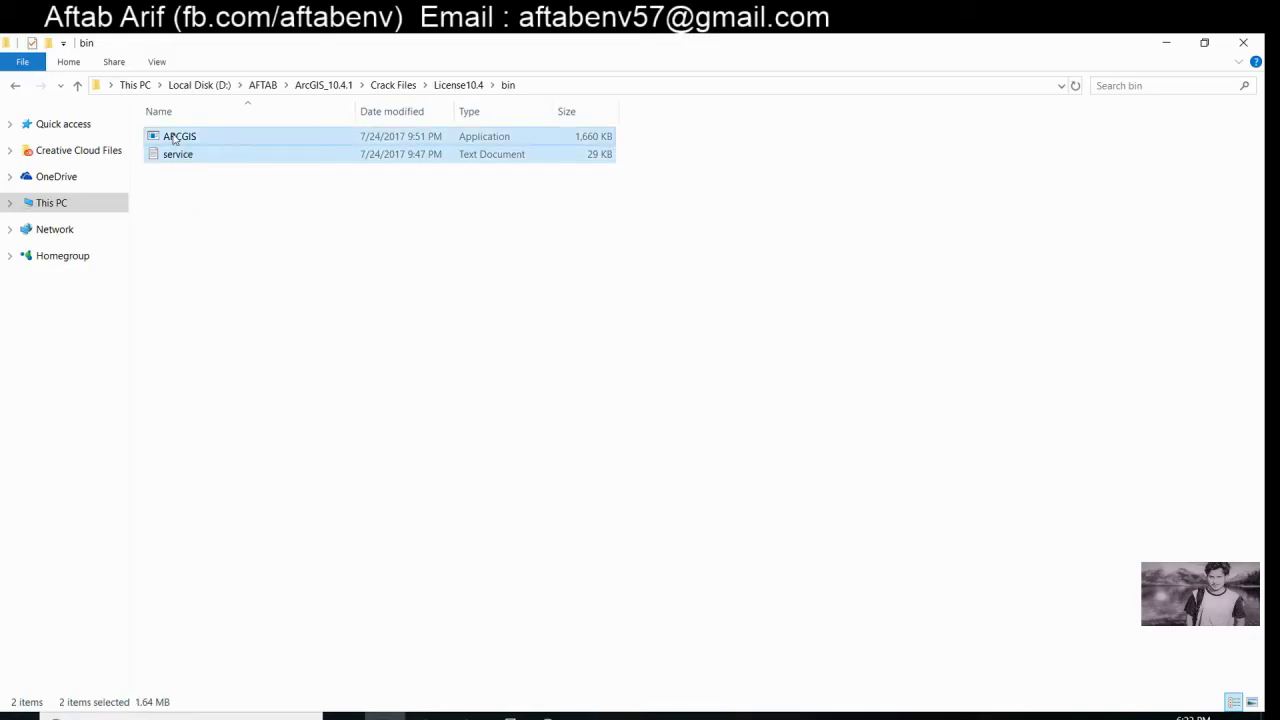
{"action": "double_click", "coordinate": [173, 138]}
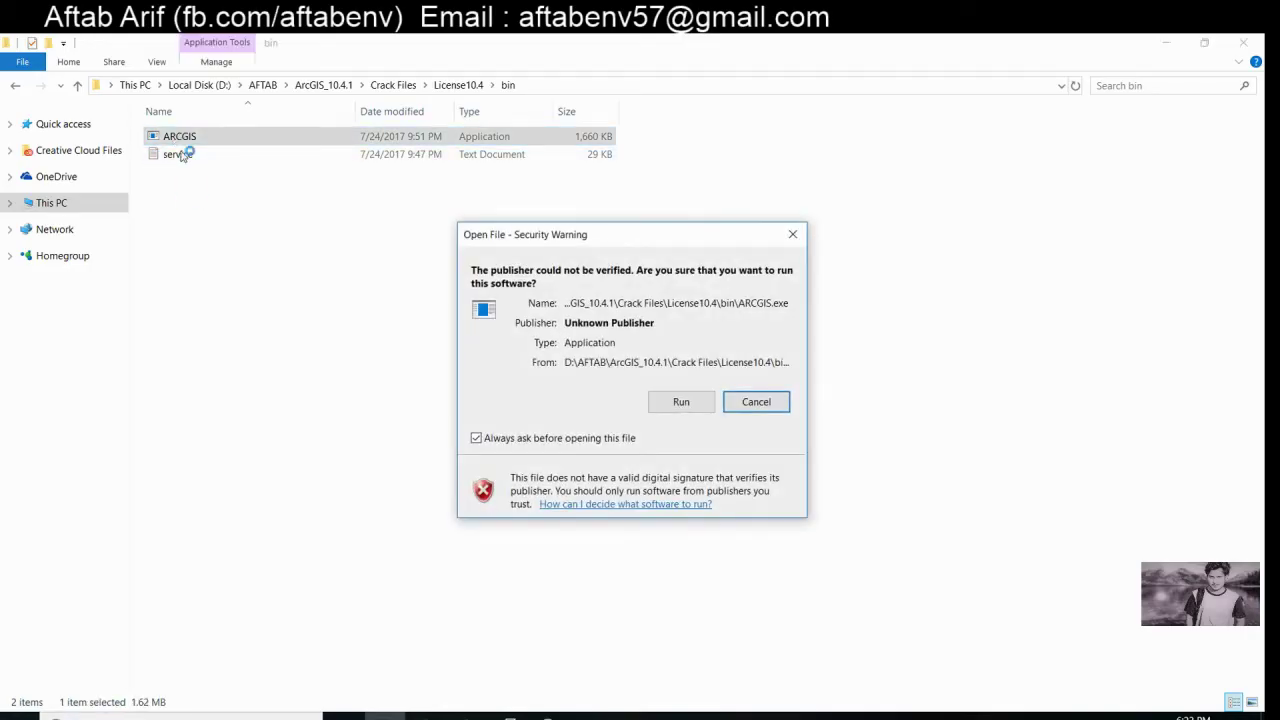
{"action": "left_click", "coordinate": [757, 402]}
{"action": "left_click_drag", "start_coordinate": [366, 234], "coordinate": [284, 122]}
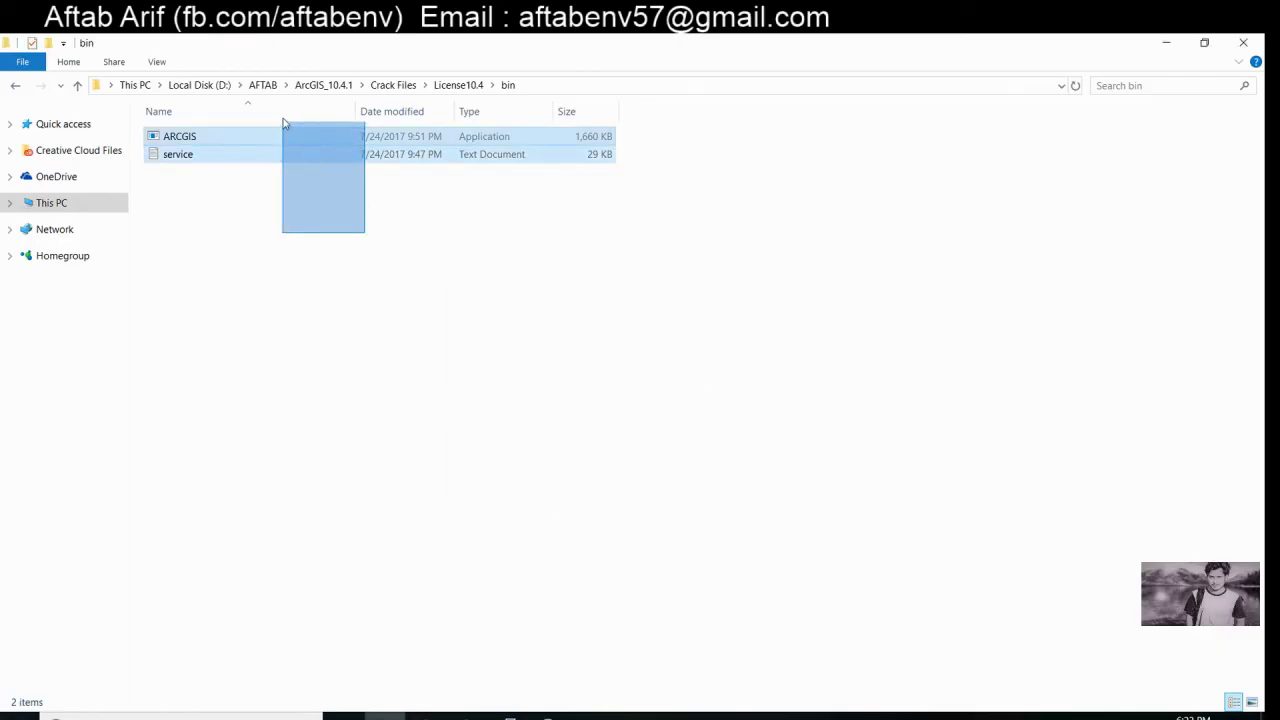
{"action": "right_click", "coordinate": [261, 153]}
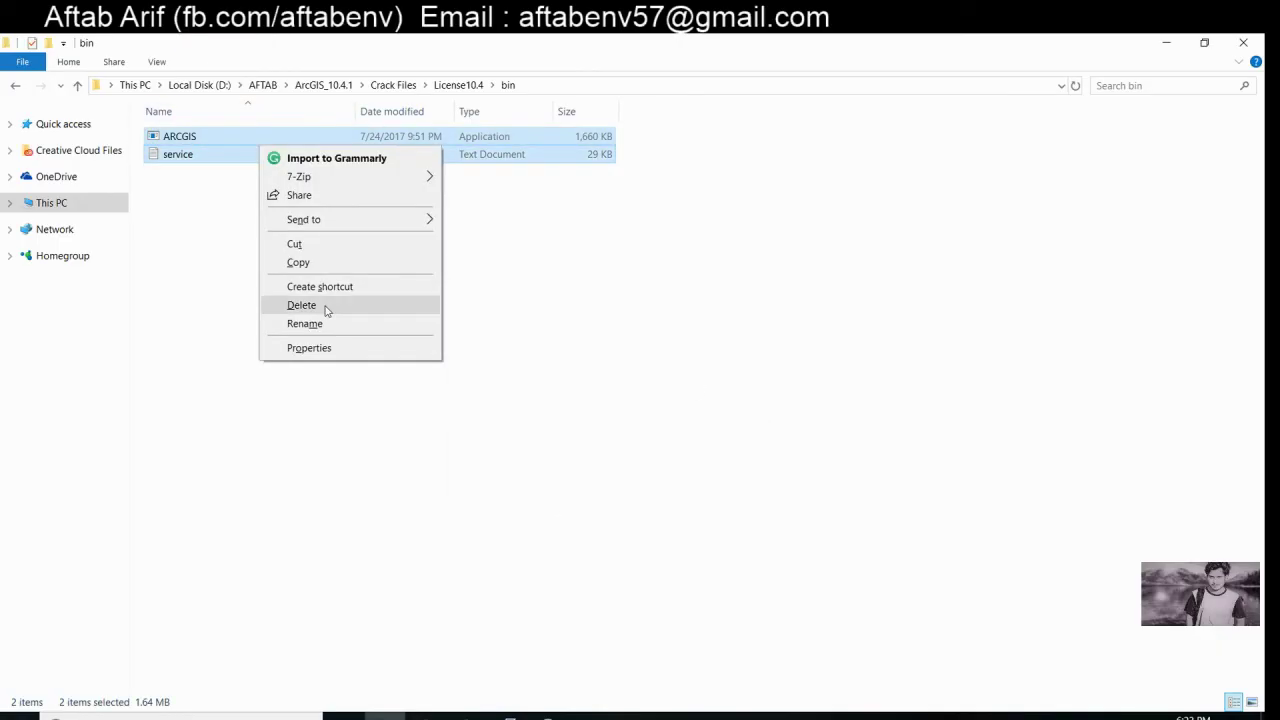
{"action": "left_click", "coordinate": [319, 265]}
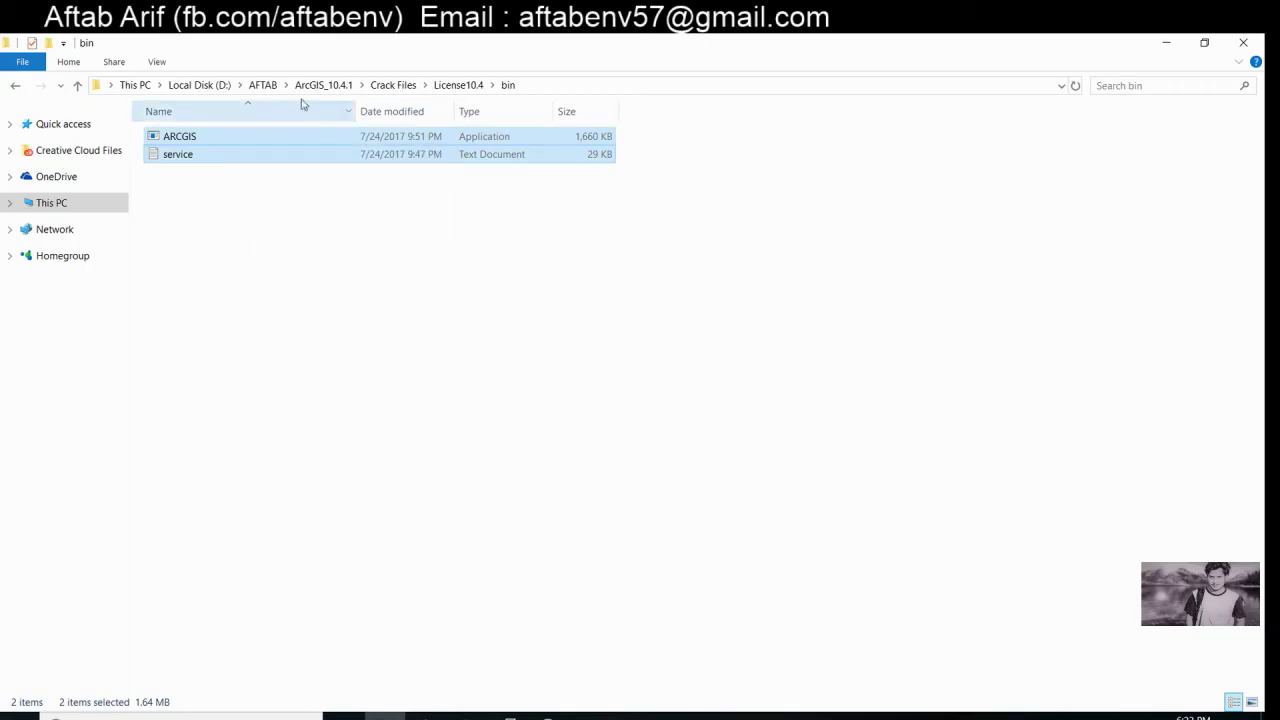
{"action": "left_click", "coordinate": [1162, 41]}
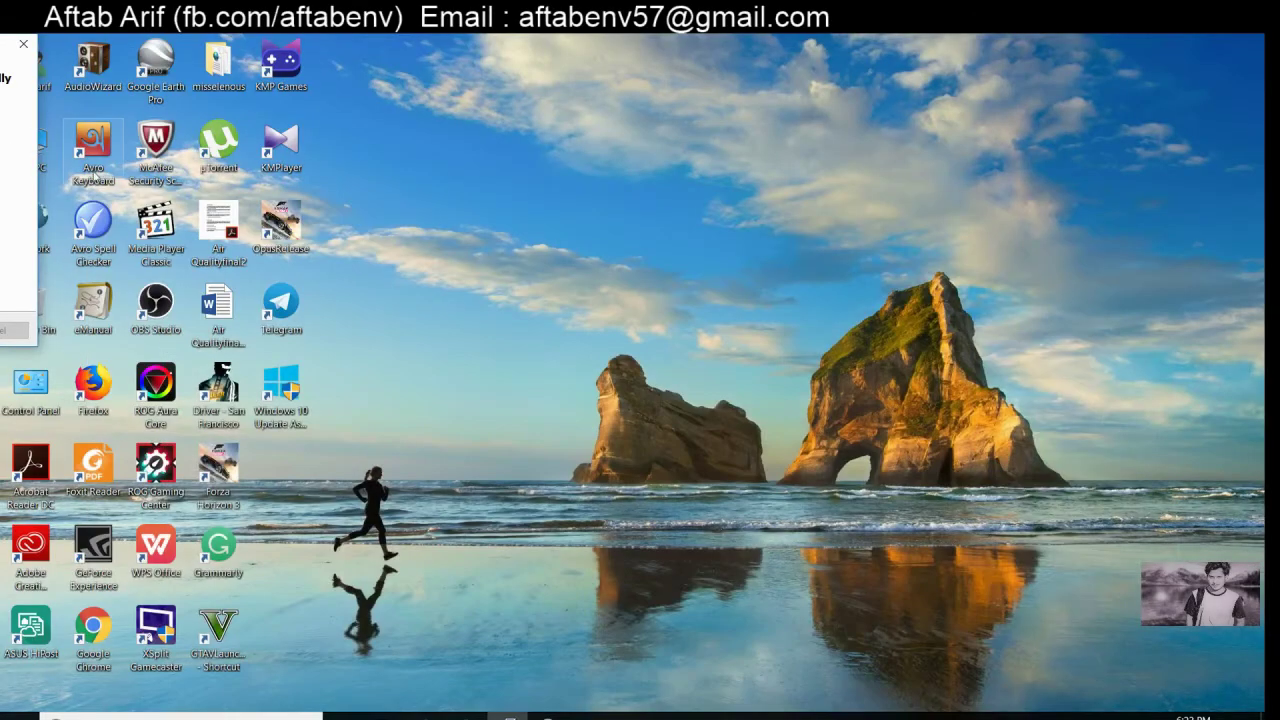
Step: Browse to C:\Program Files (x86)\ArcGIS\License10.4\bin
{"action": "double_click", "coordinate": [43, 148]}
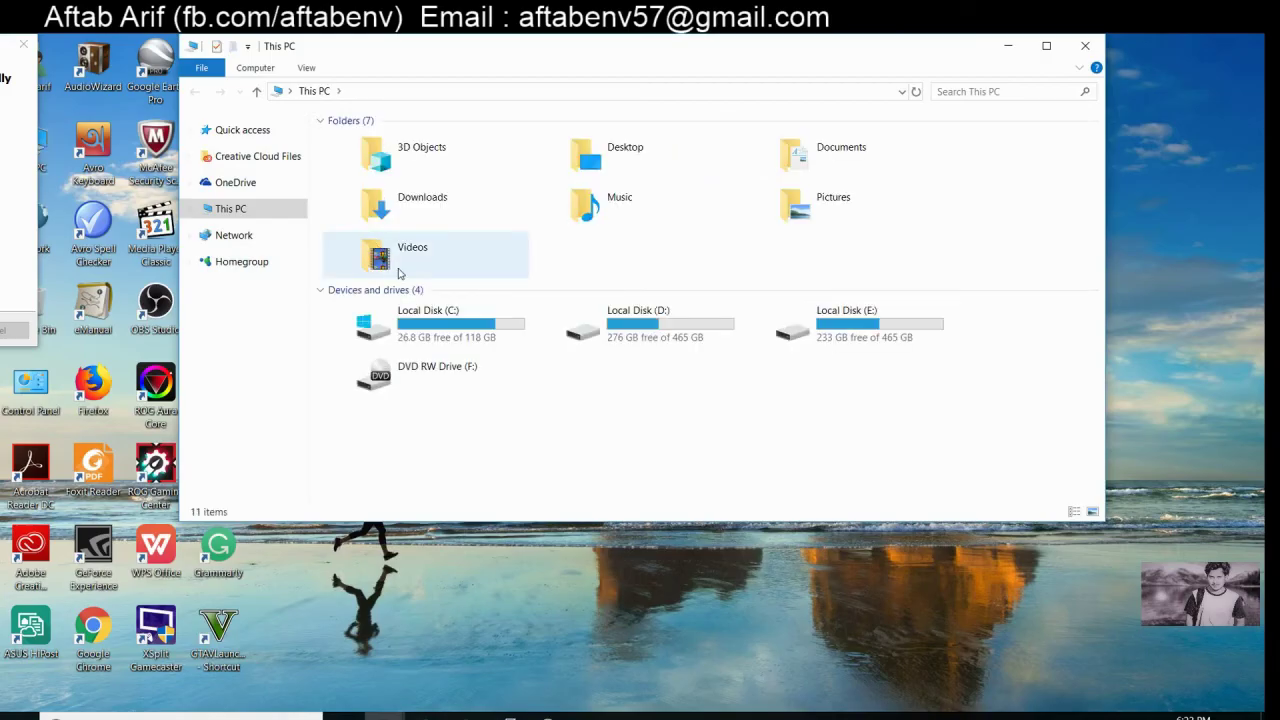
{"action": "double_click", "coordinate": [434, 328]}
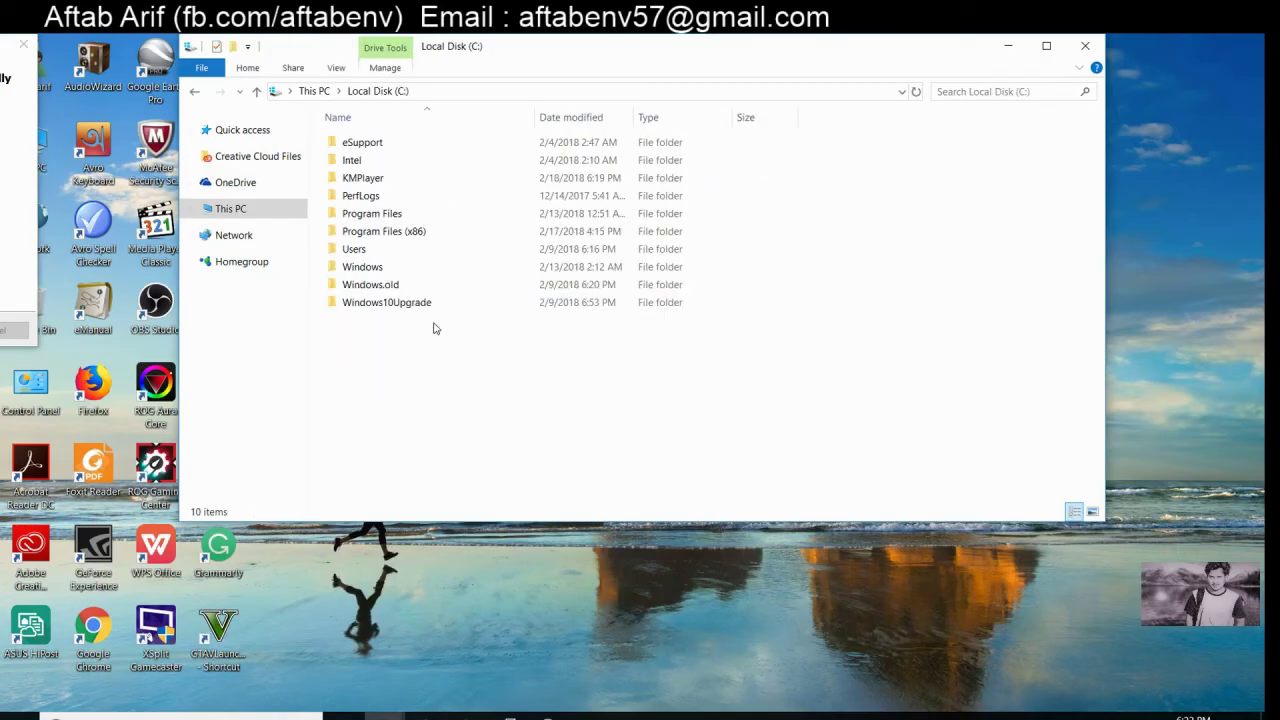
{"action": "left_click", "coordinate": [372, 236]}
{"action": "double_click", "coordinate": [372, 236]}
{"action": "double_click", "coordinate": [366, 160]}
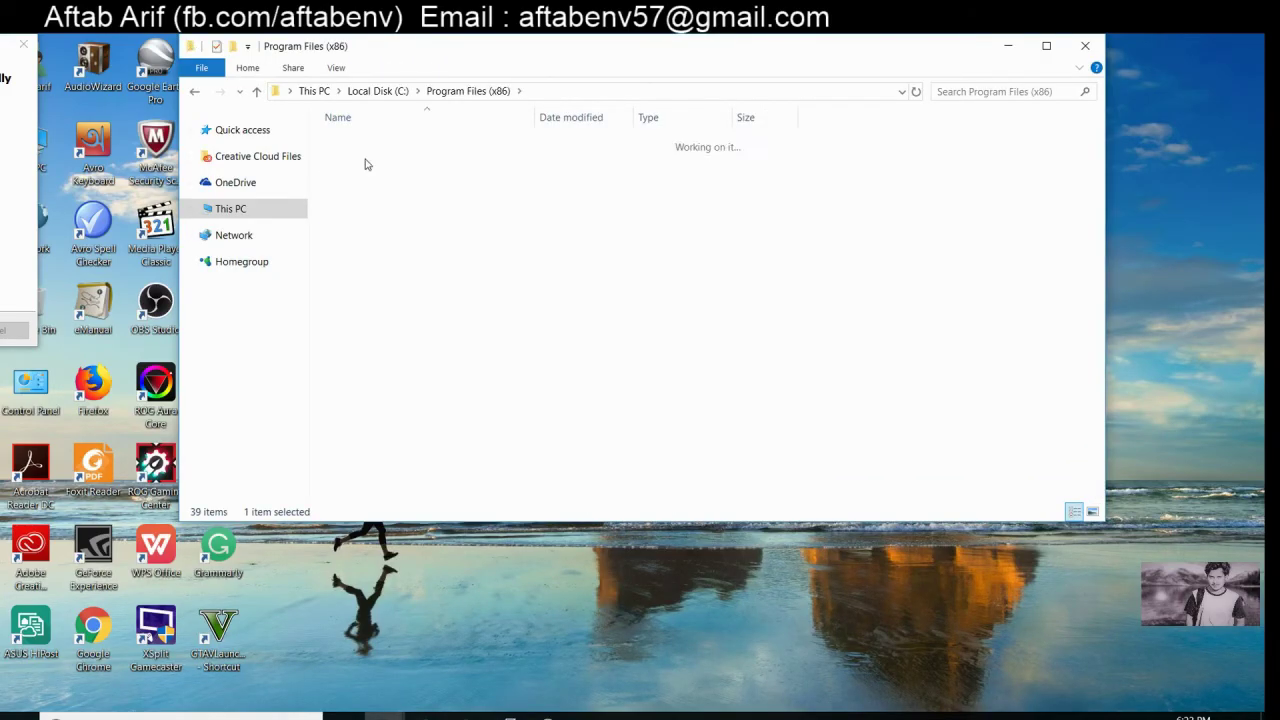
{"action": "double_click", "coordinate": [364, 150]}
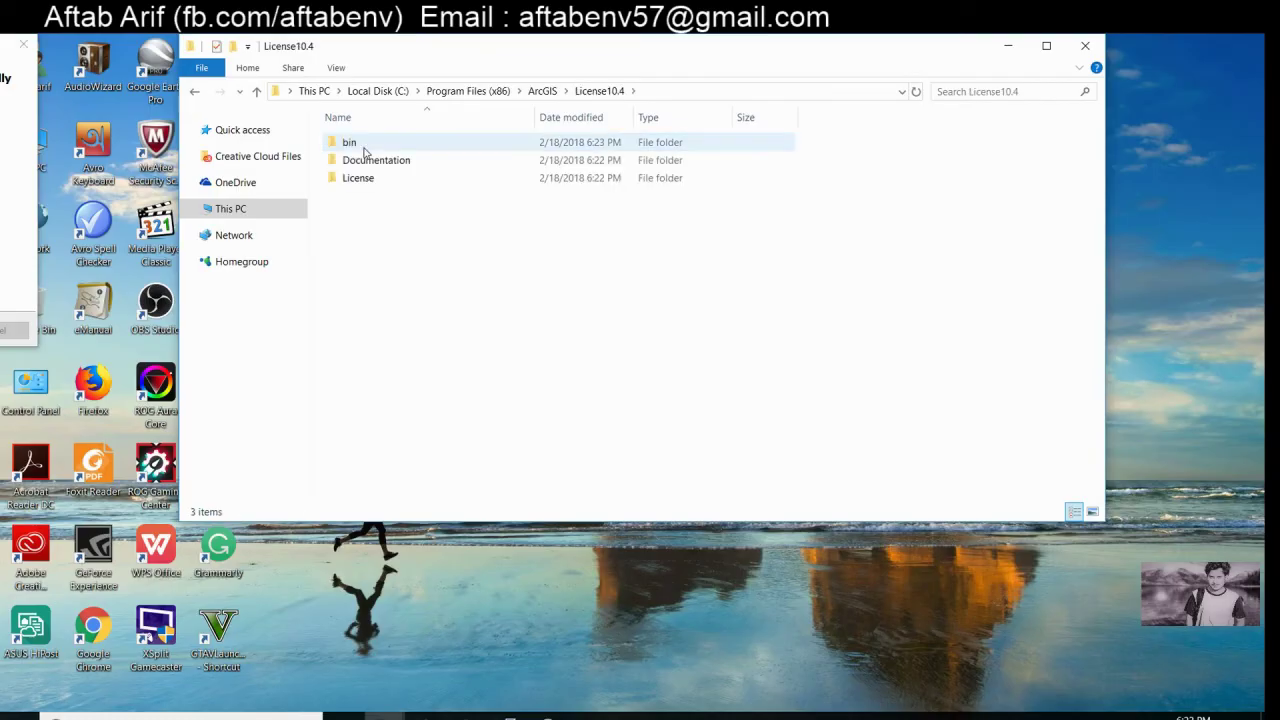
{"action": "double_click", "coordinate": [364, 146]}
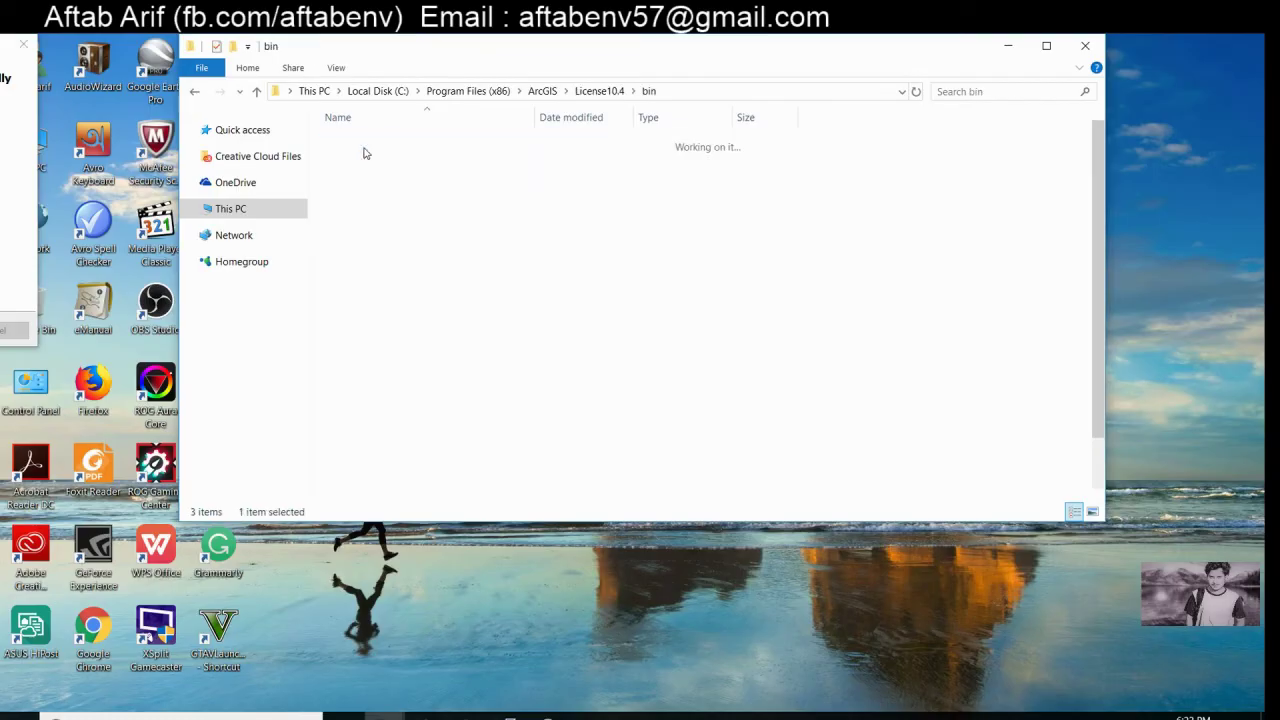
Step: Paste the copied ARCGIS and service files into bin, replacing existing ones with admin permission
{"action": "right_click", "coordinate": [867, 227]}
{"action": "left_click", "coordinate": [918, 349]}
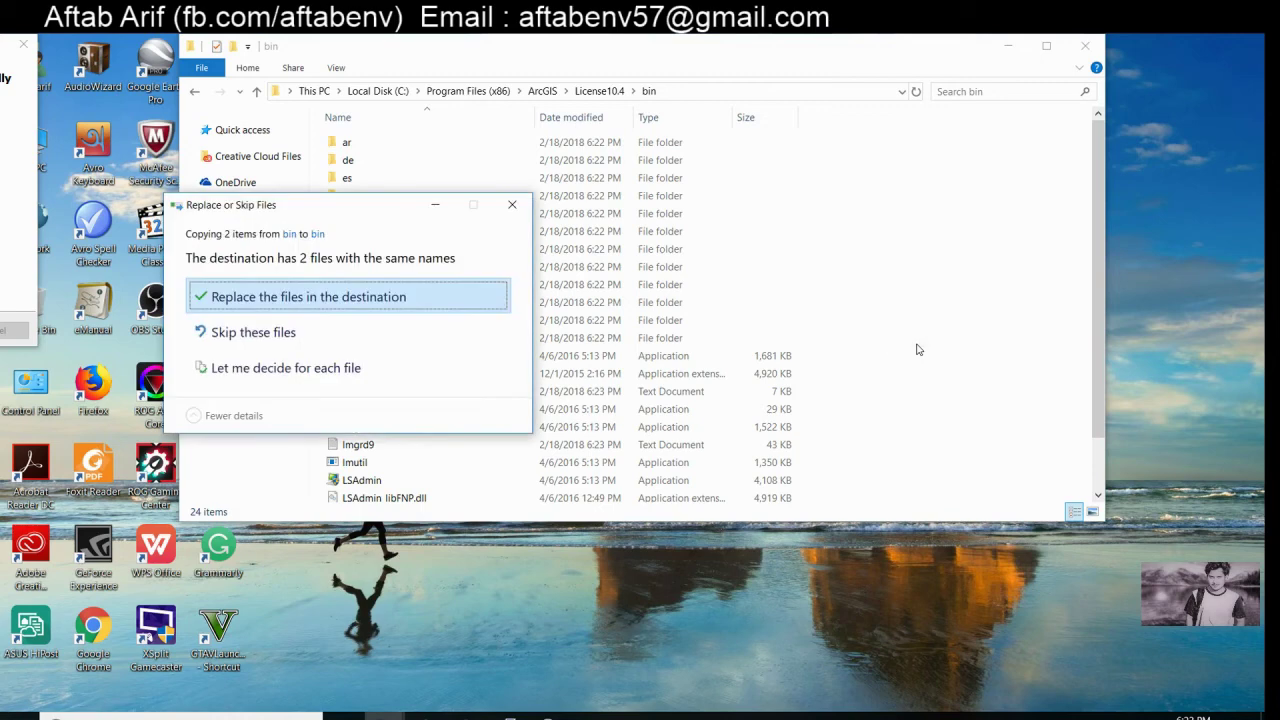
{"action": "left_click", "coordinate": [413, 306]}
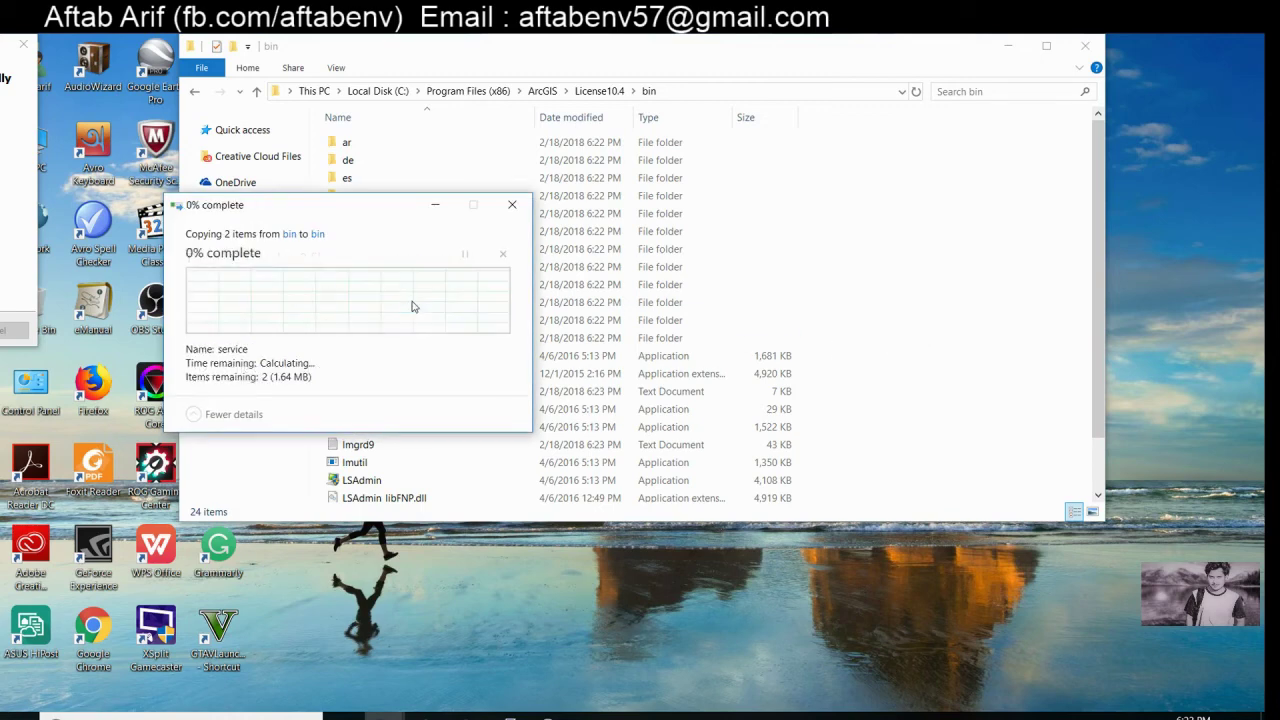
{"action": "left_click", "coordinate": [325, 336]}
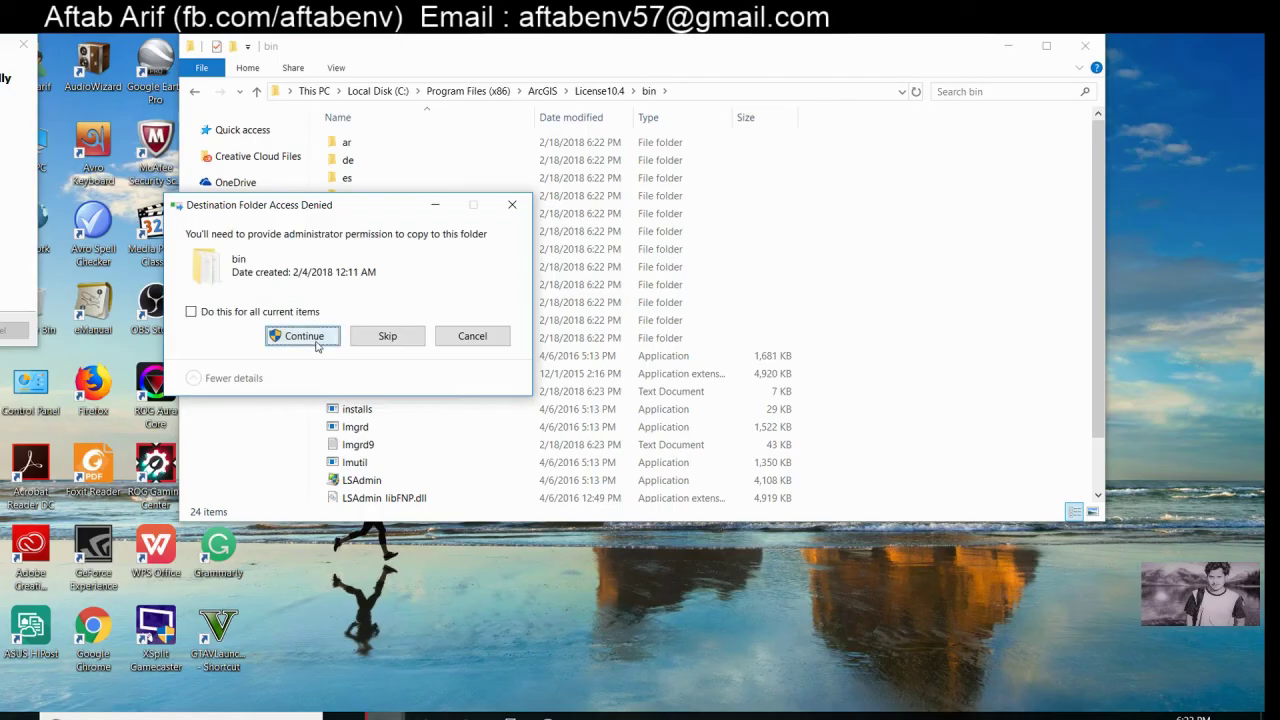
{"action": "left_click", "coordinate": [317, 344]}
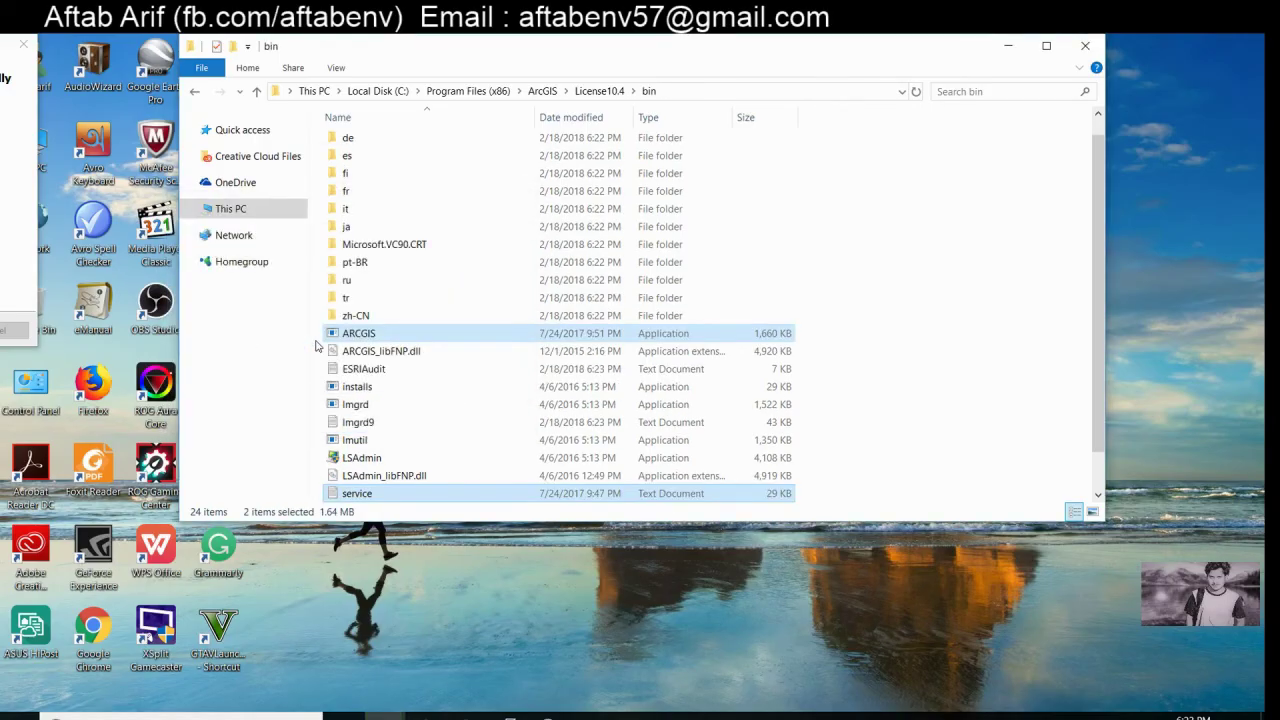
{"action": "left_click", "coordinate": [1064, 50]}
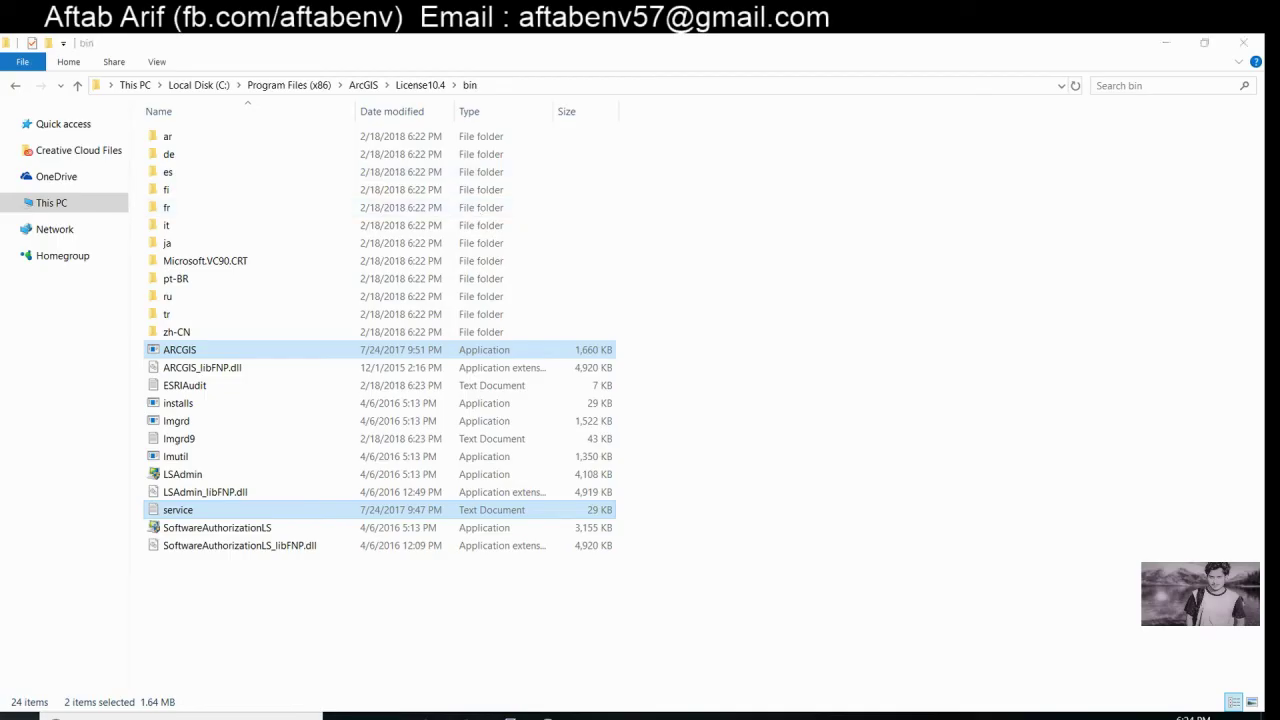
{"action": "left_click", "coordinate": [20, 716]}
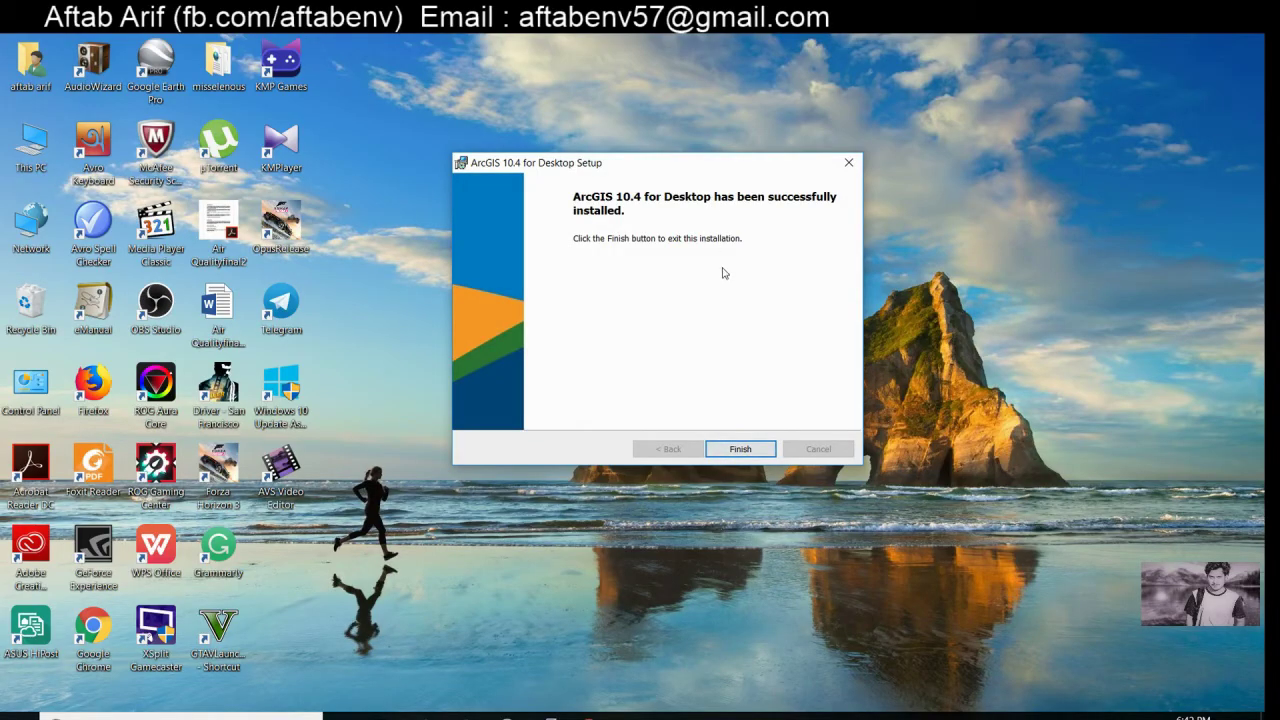
Step: Finish Desktop setup and choose Advanced (ArcInfo) Concurrent Use, defining a License Manager now
{"action": "left_click", "coordinate": [731, 449]}
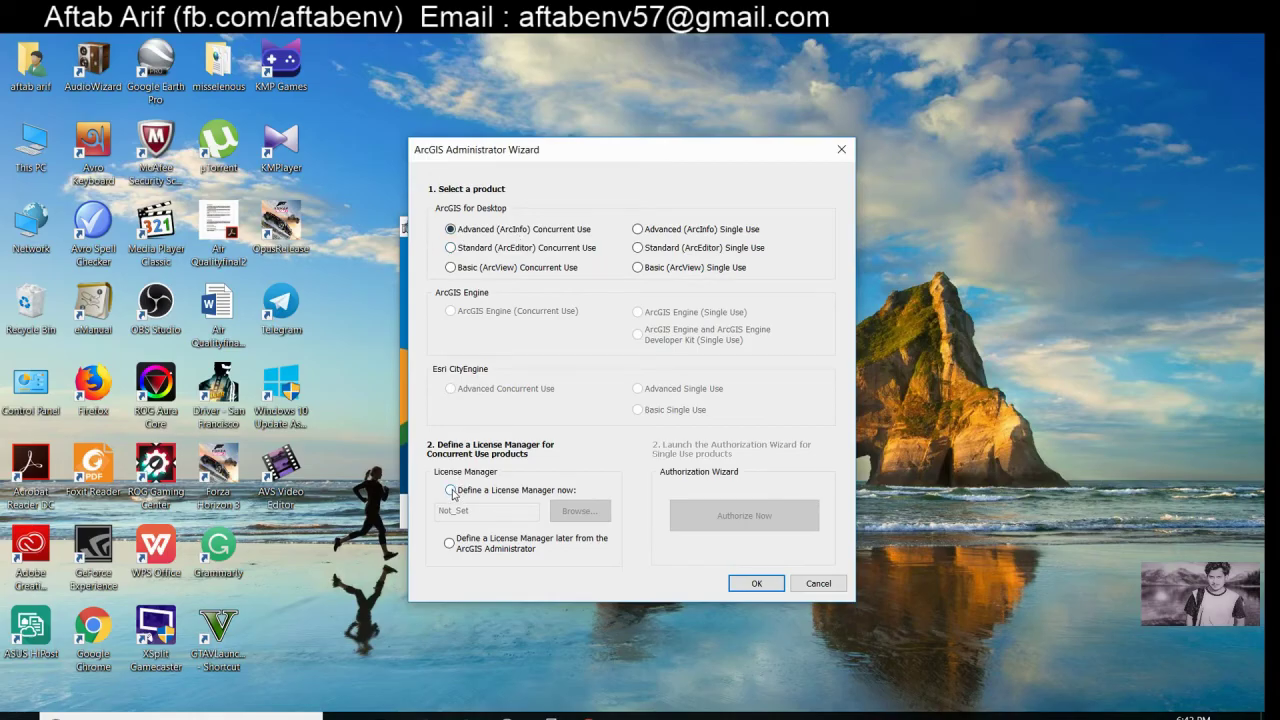
{"action": "left_click", "coordinate": [450, 490]}
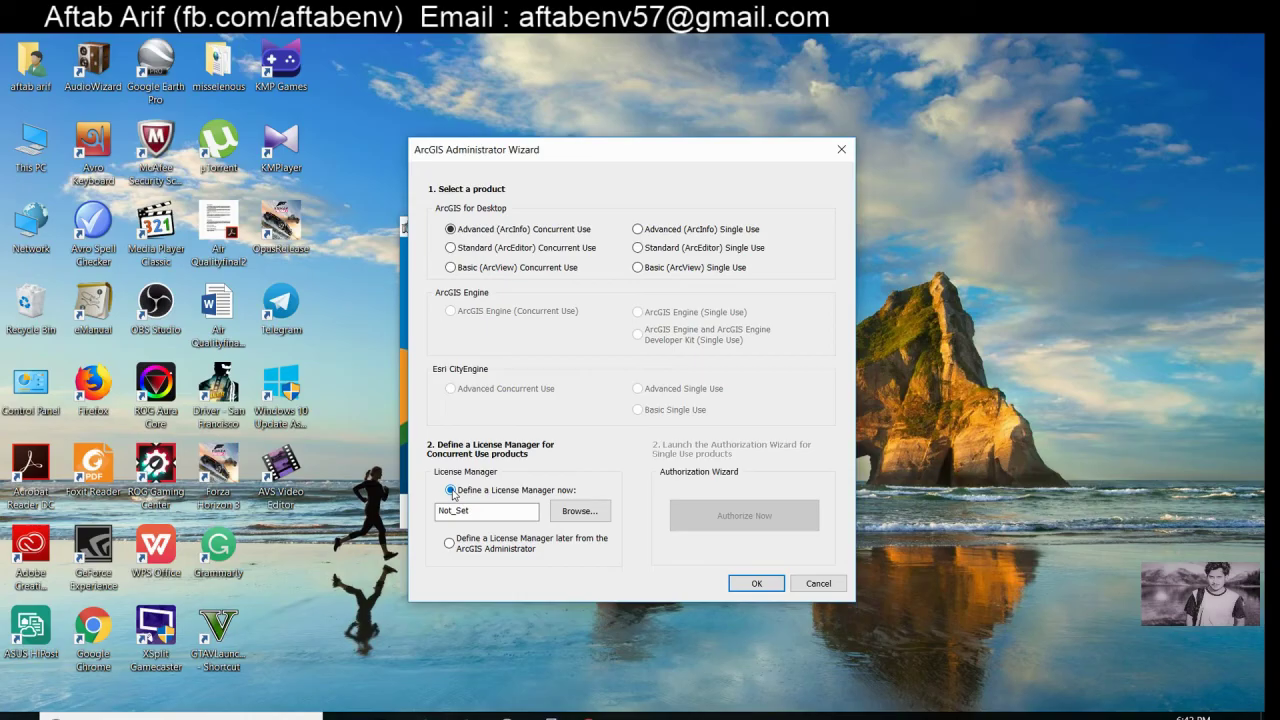
{"action": "left_click", "coordinate": [741, 584]}
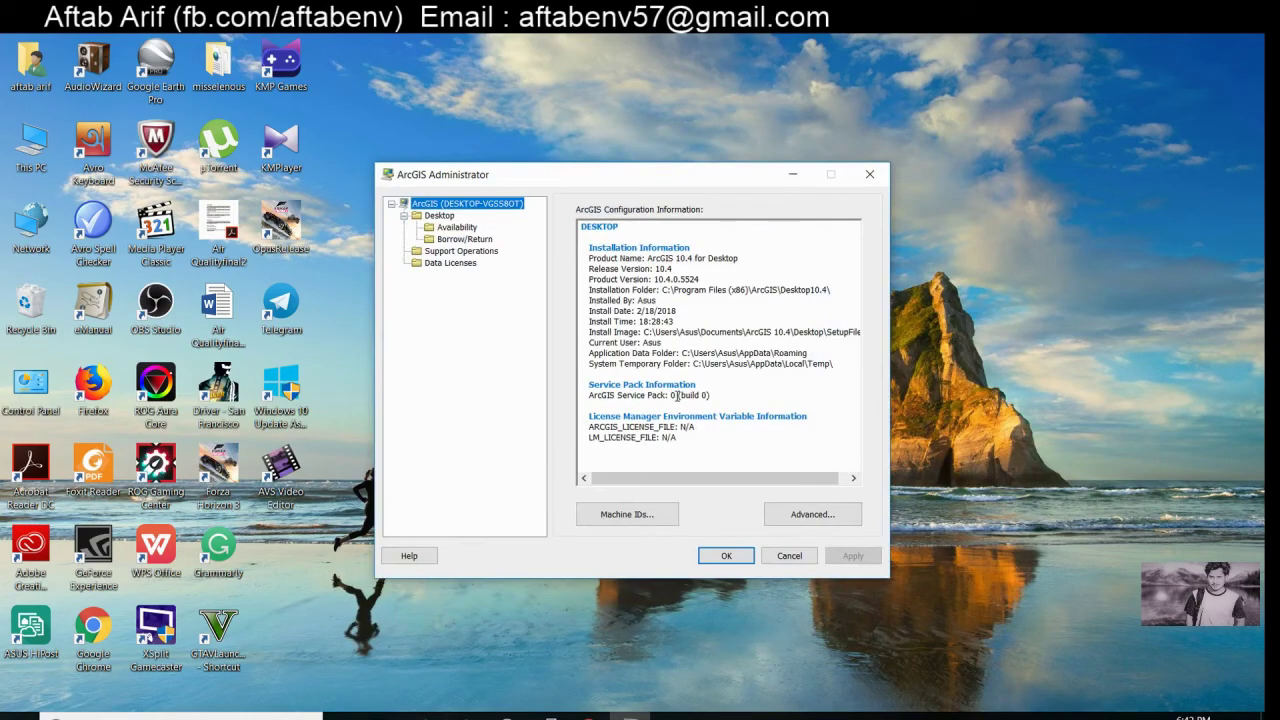
Step: Close ArcGIS Administrator and copy AfCore.dll from Crack Files\Desktop10.4\bin
{"action": "left_click", "coordinate": [727, 557]}
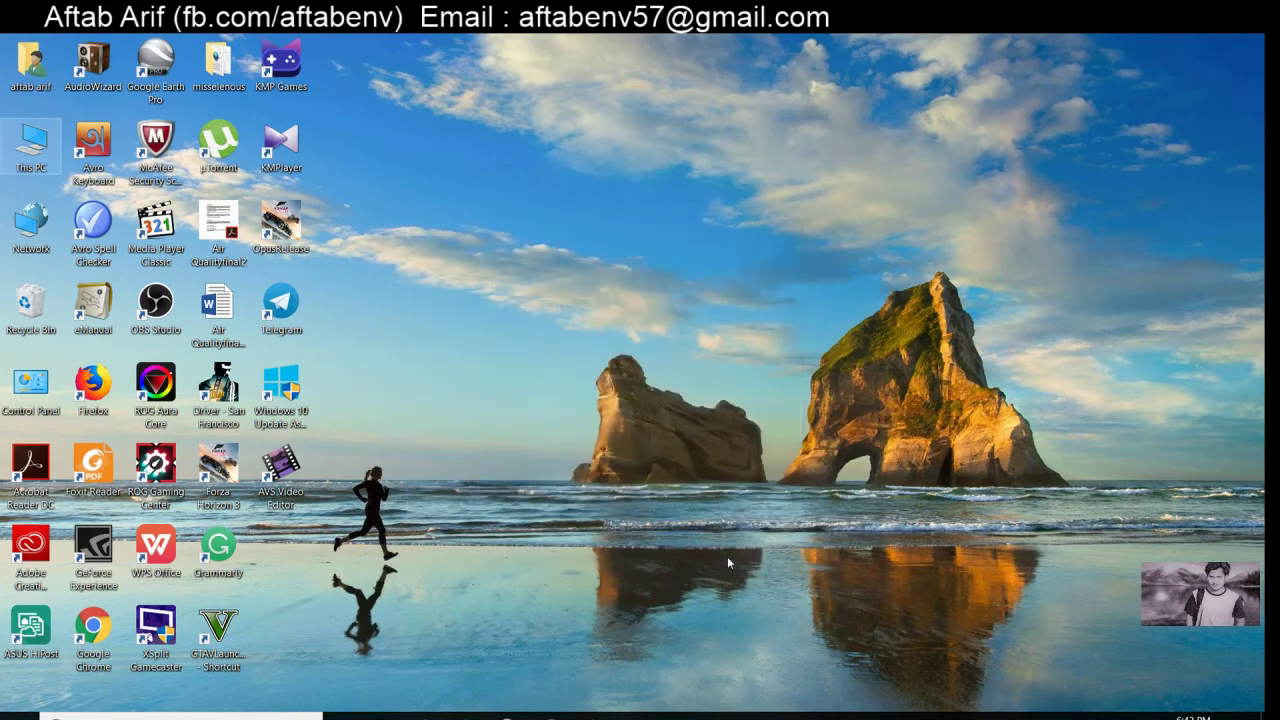
{"action": "left_click", "coordinate": [385, 715]}
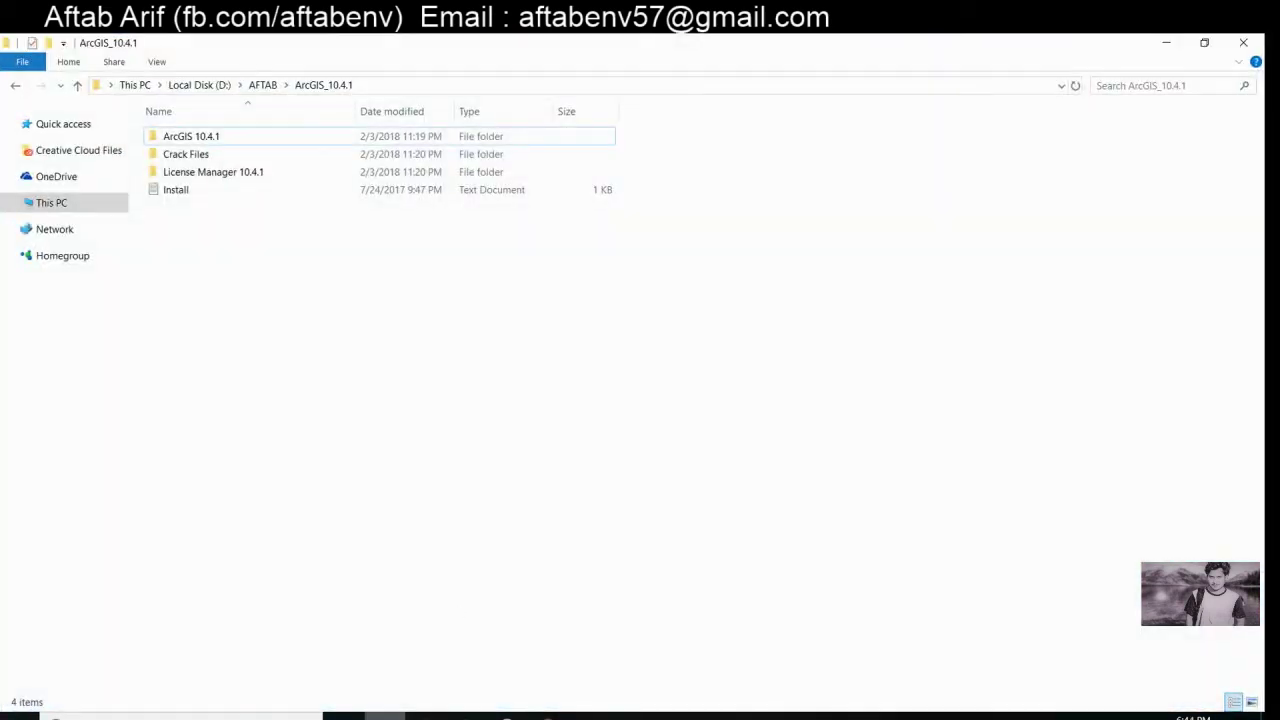
{"action": "double_click", "coordinate": [194, 160]}
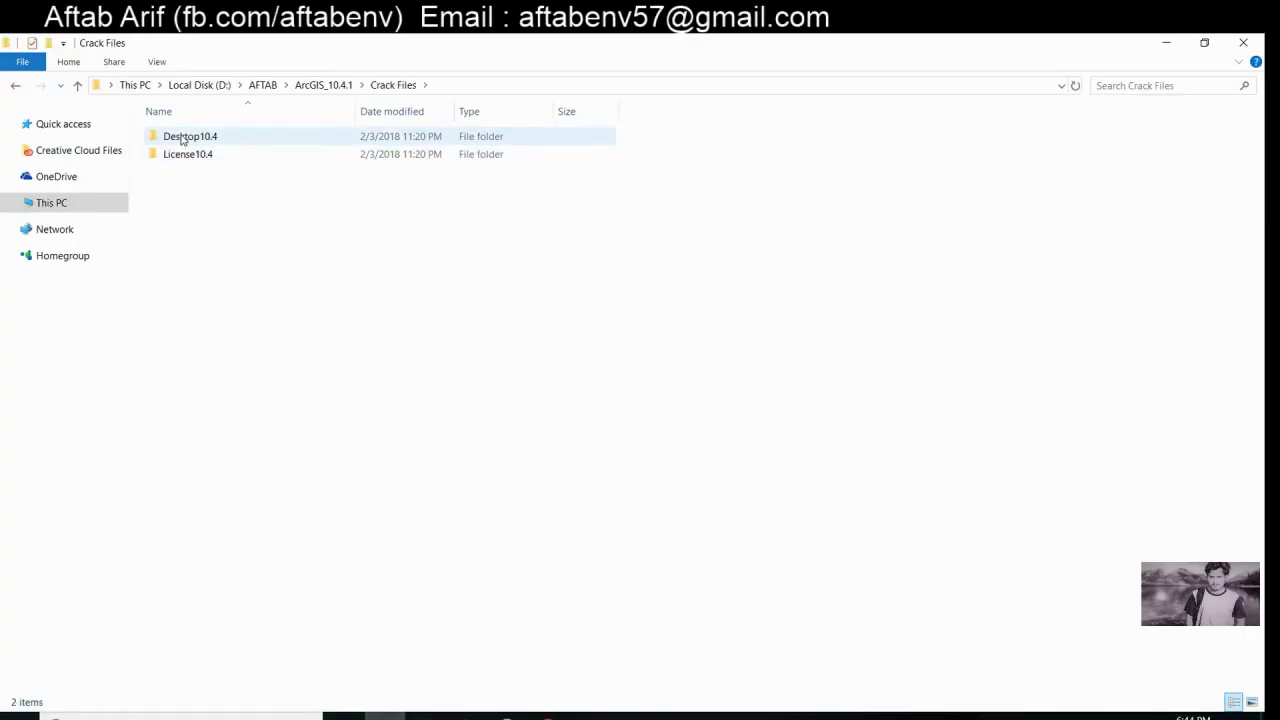
{"action": "double_click", "coordinate": [182, 140]}
{"action": "left_click", "coordinate": [182, 140]}
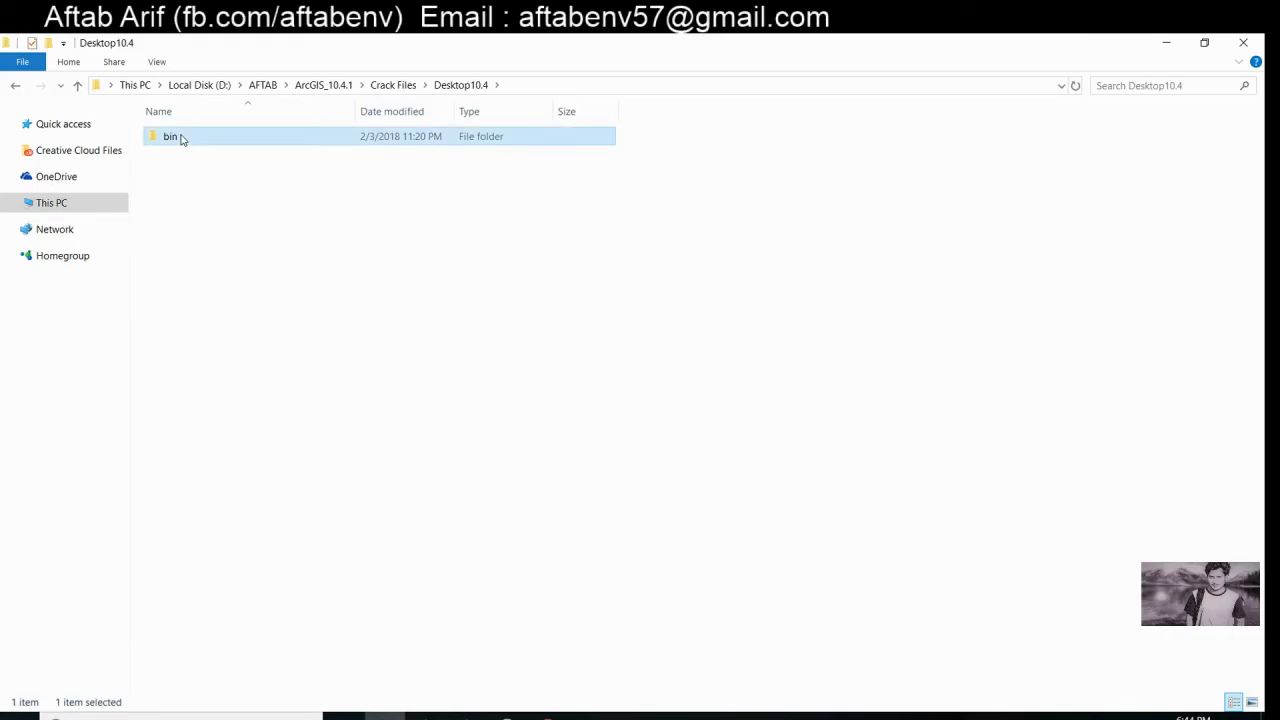
{"action": "double_click", "coordinate": [177, 140]}
{"action": "right_click", "coordinate": [176, 141]}
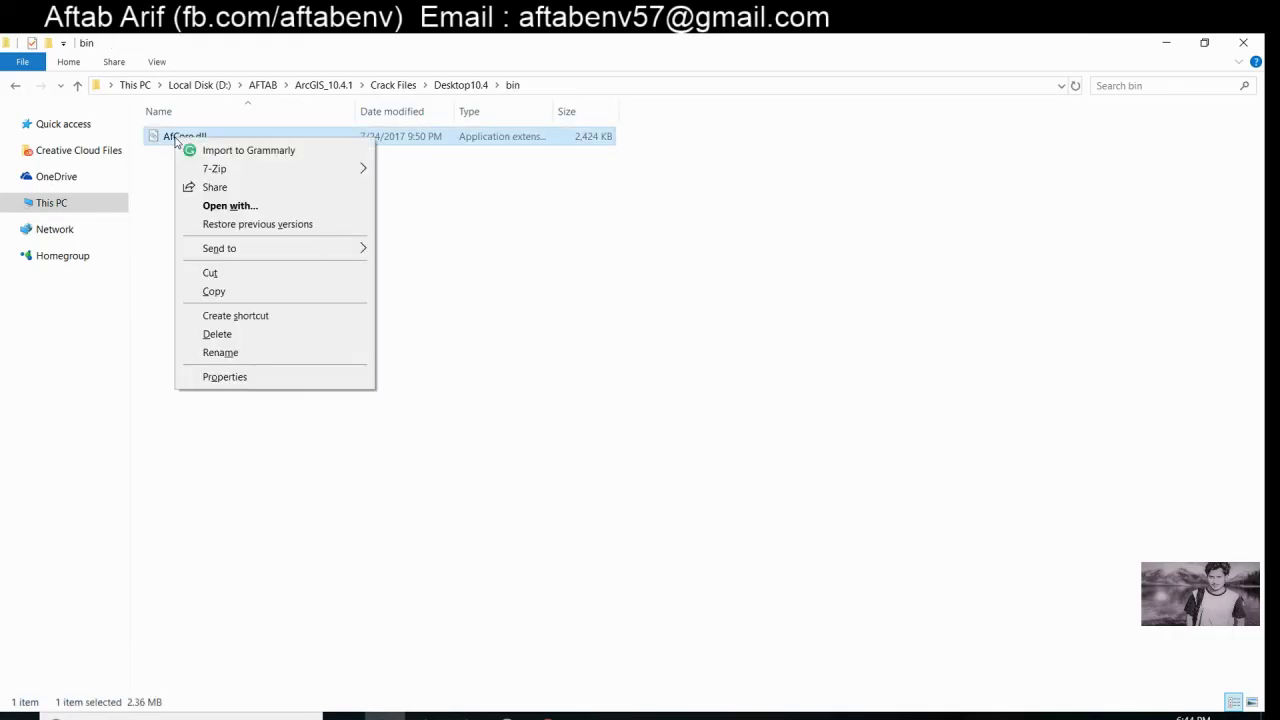
{"action": "left_click", "coordinate": [209, 290]}
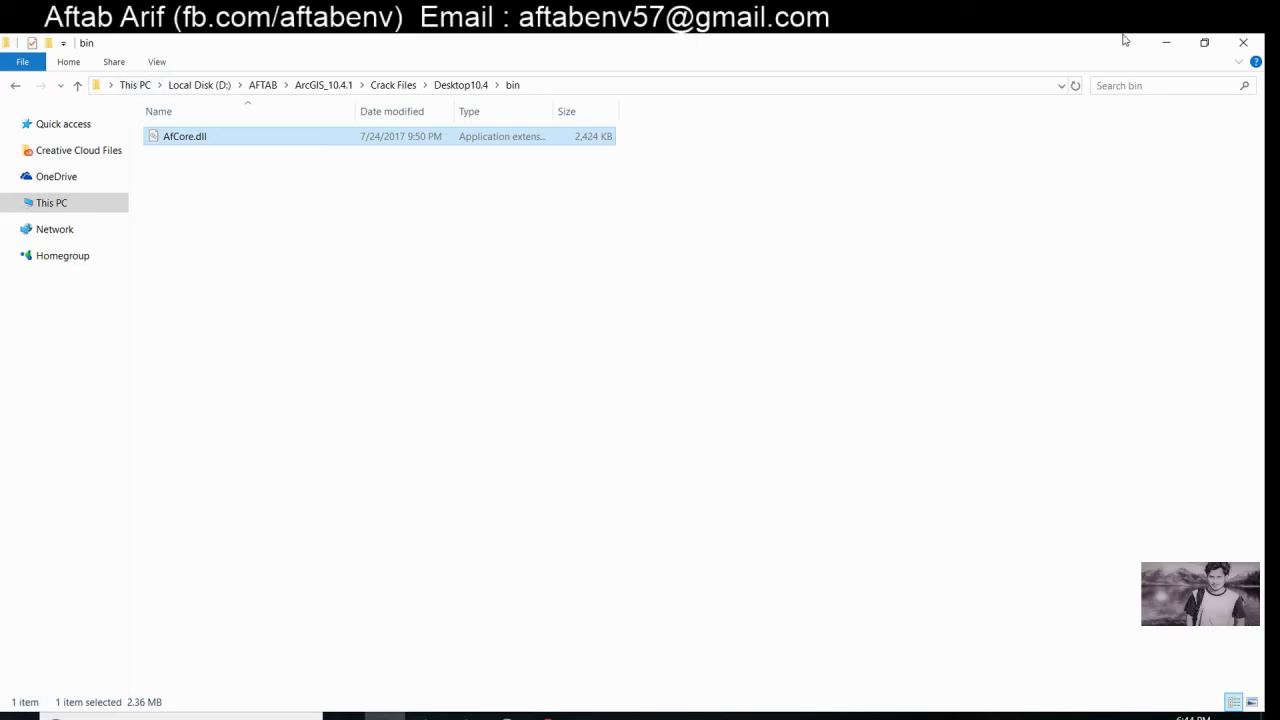
{"action": "left_click", "coordinate": [1153, 46]}
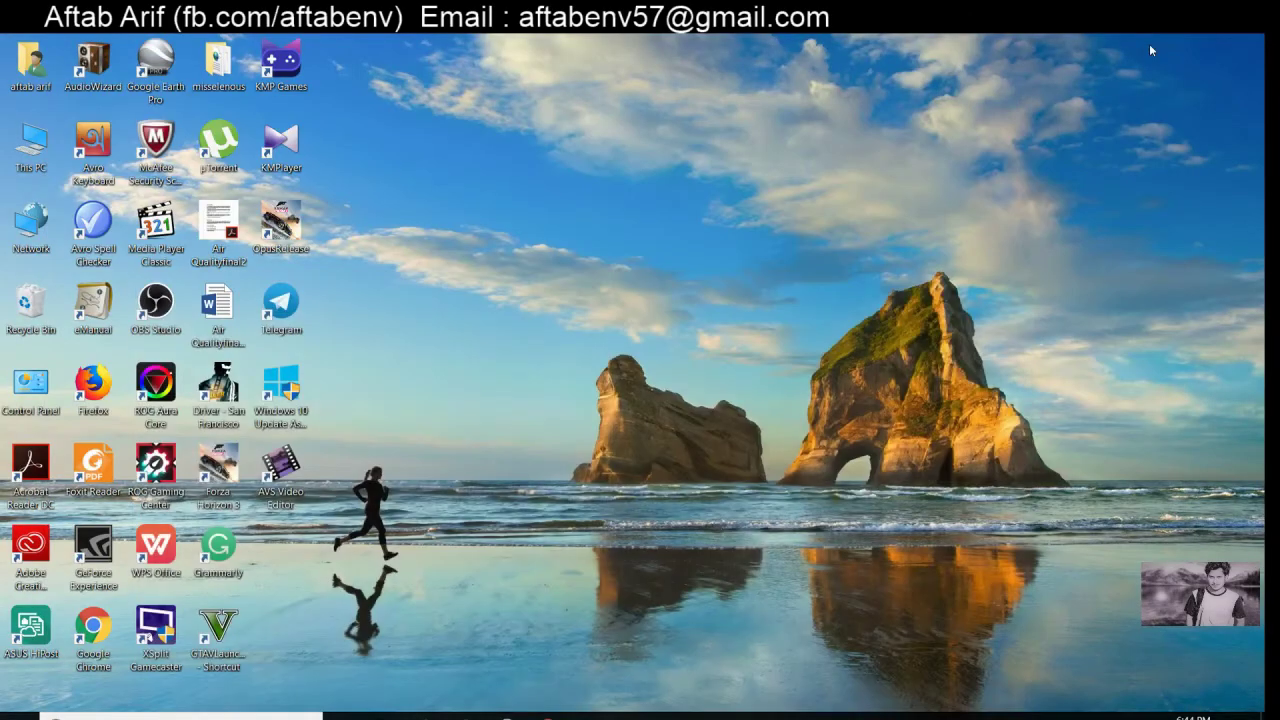
Step: Browse to C:\Program Files (x86)\ArcGIS\Desktop10.4\bin
{"action": "double_click", "coordinate": [25, 145]}
{"action": "double_click", "coordinate": [340, 288]}
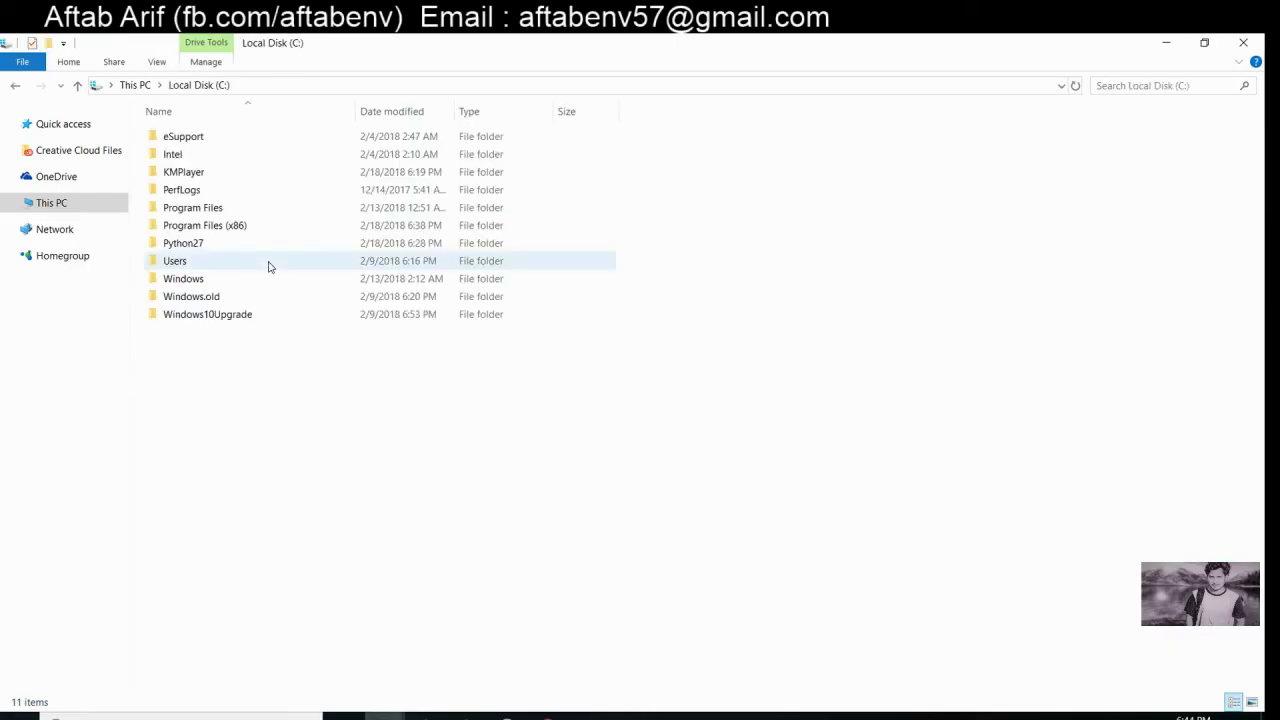
{"action": "double_click", "coordinate": [198, 228]}
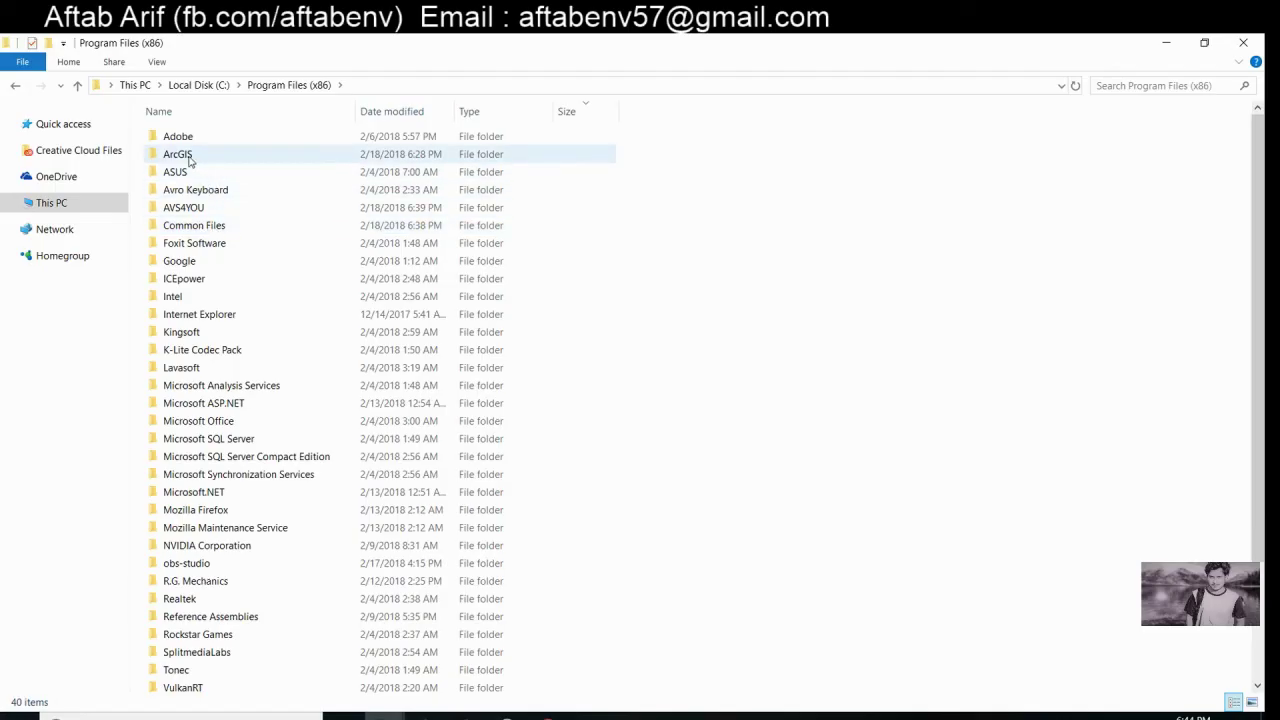
{"action": "double_click", "coordinate": [189, 157]}
{"action": "double_click", "coordinate": [220, 138]}
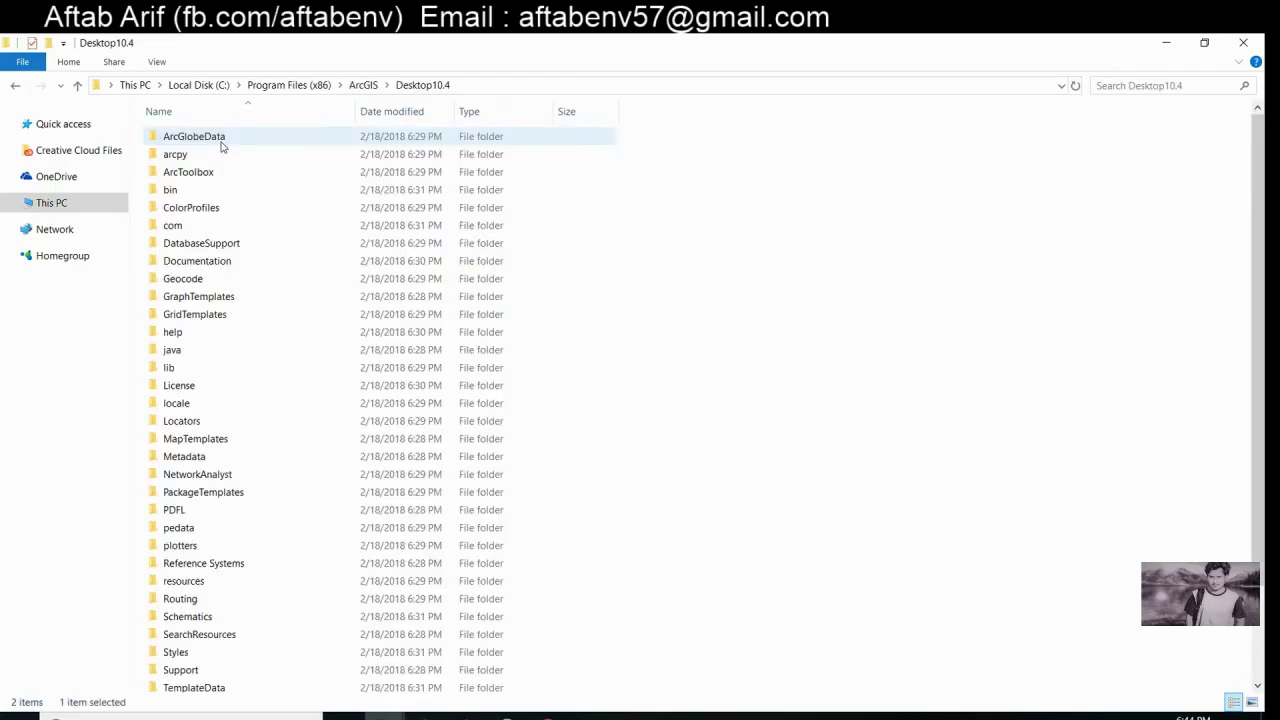
{"action": "left_click", "coordinate": [181, 194]}
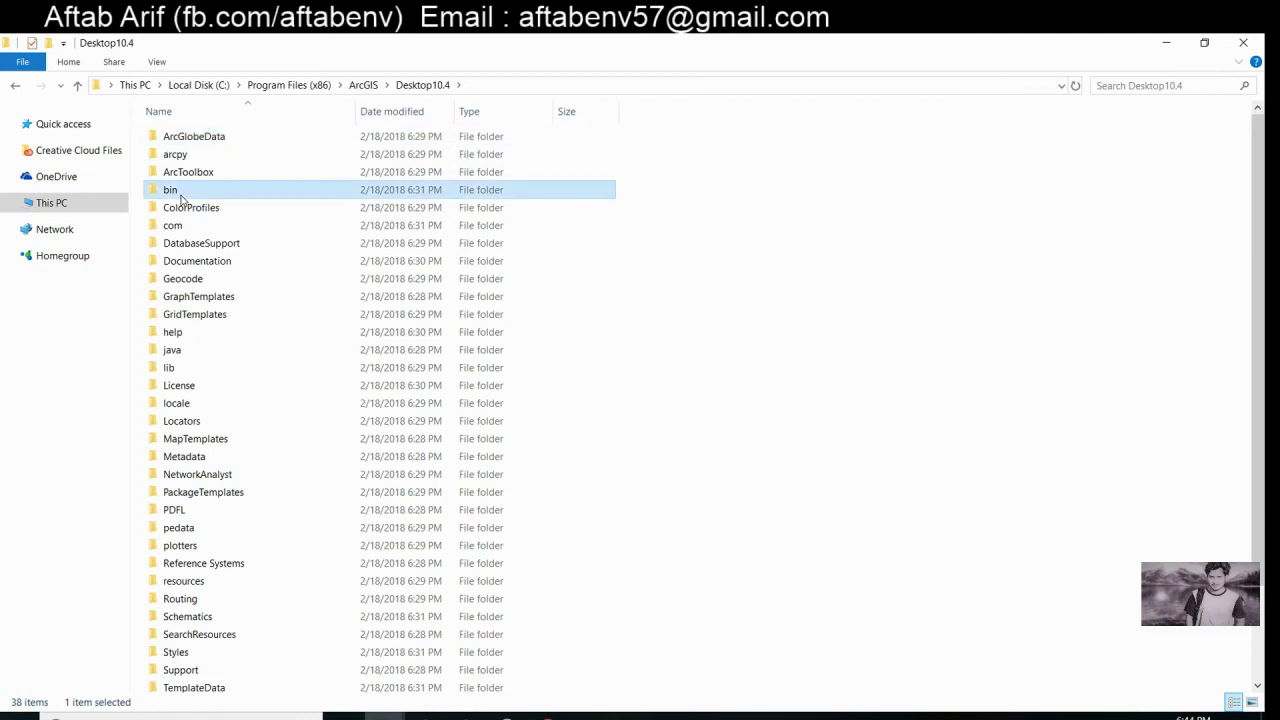
{"action": "double_click", "coordinate": [181, 195]}
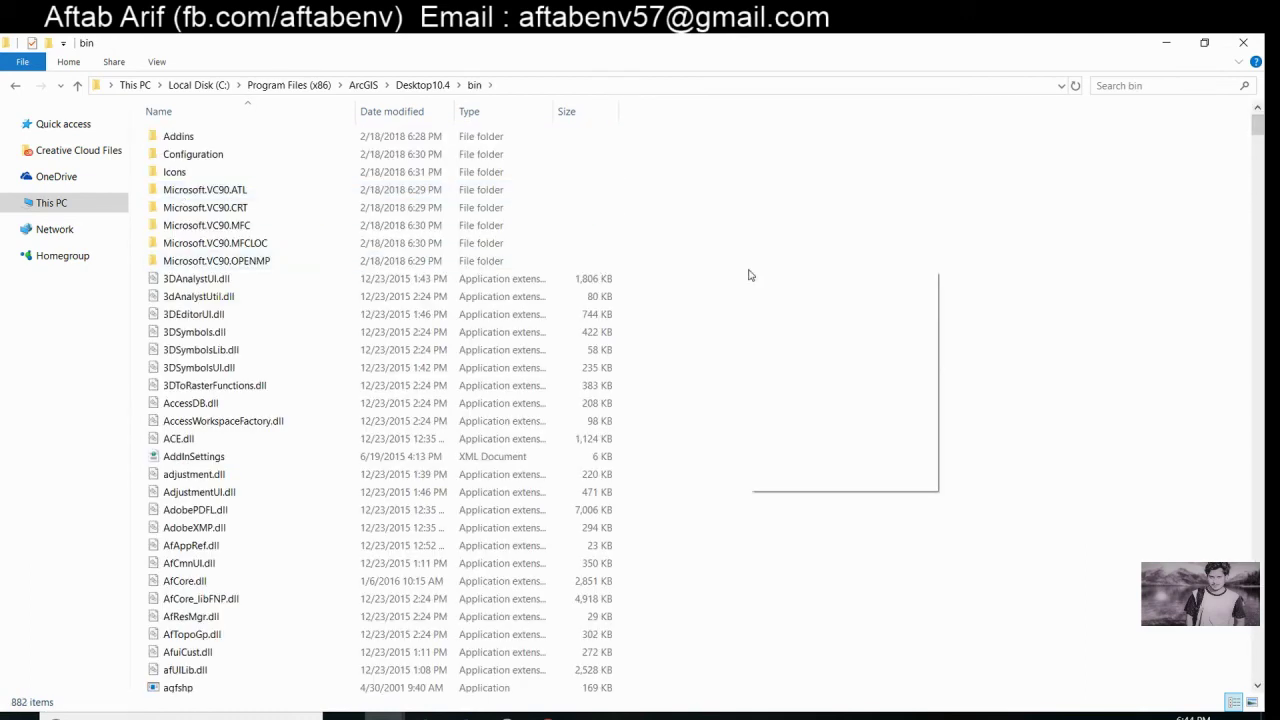
Step: Paste AfCore.dll over the installed copy with admin permission, then minimize Explorer
{"action": "left_click", "coordinate": [780, 390]}
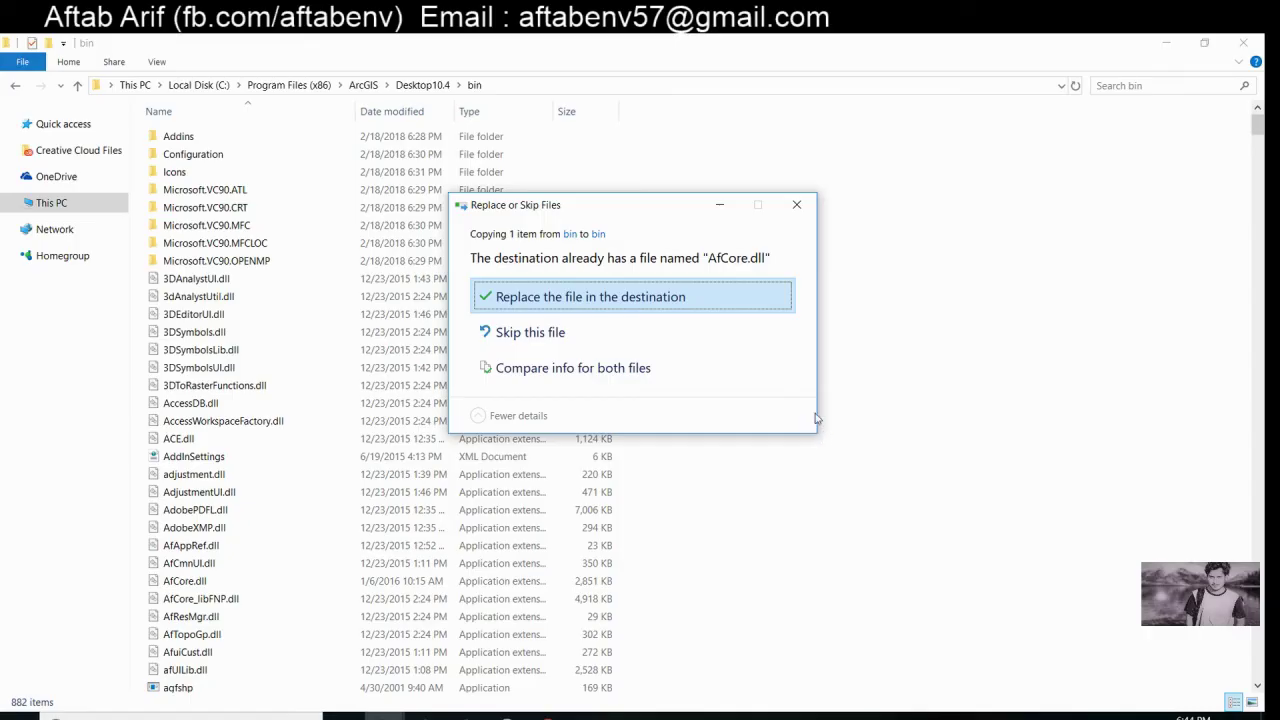
{"action": "left_click", "coordinate": [591, 297]}
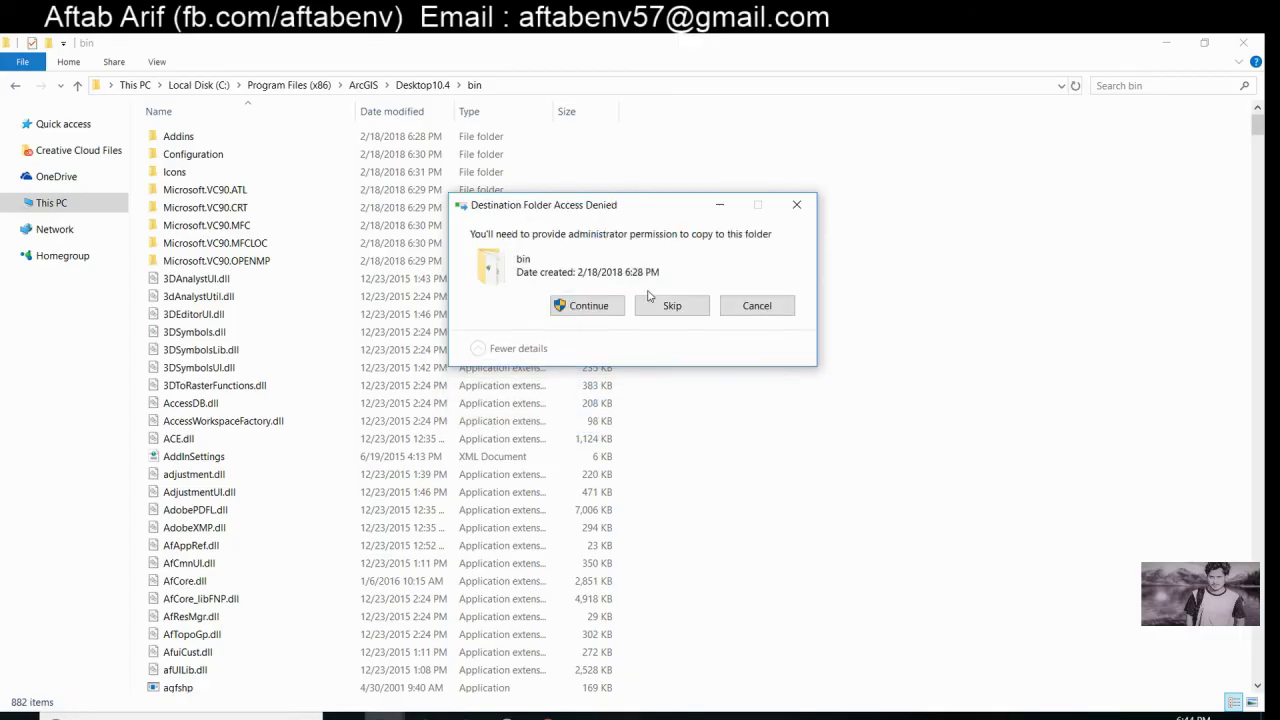
{"action": "left_click", "coordinate": [606, 310]}
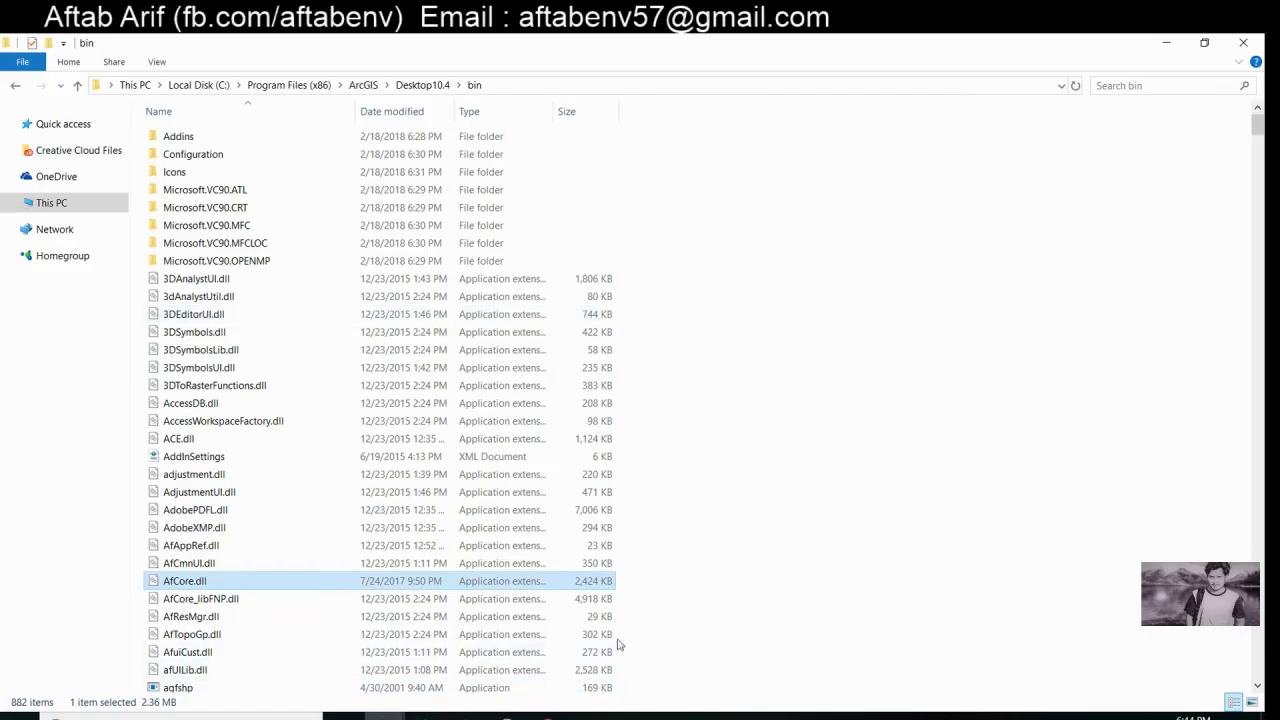
{"action": "left_click", "coordinate": [1178, 41]}
Step: Open License Server Administrator from Start search, start the license service, and close it
{"action": "key", "text": "super"}
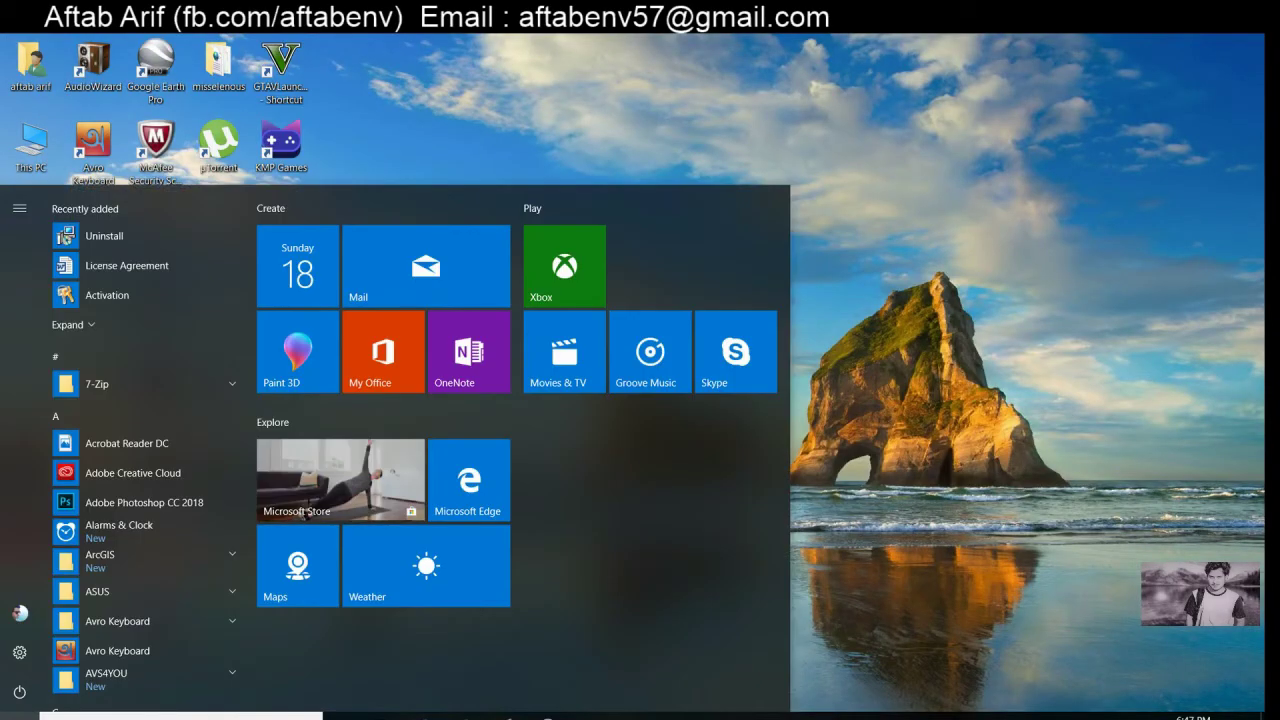
{"action": "type", "text": "lic"}
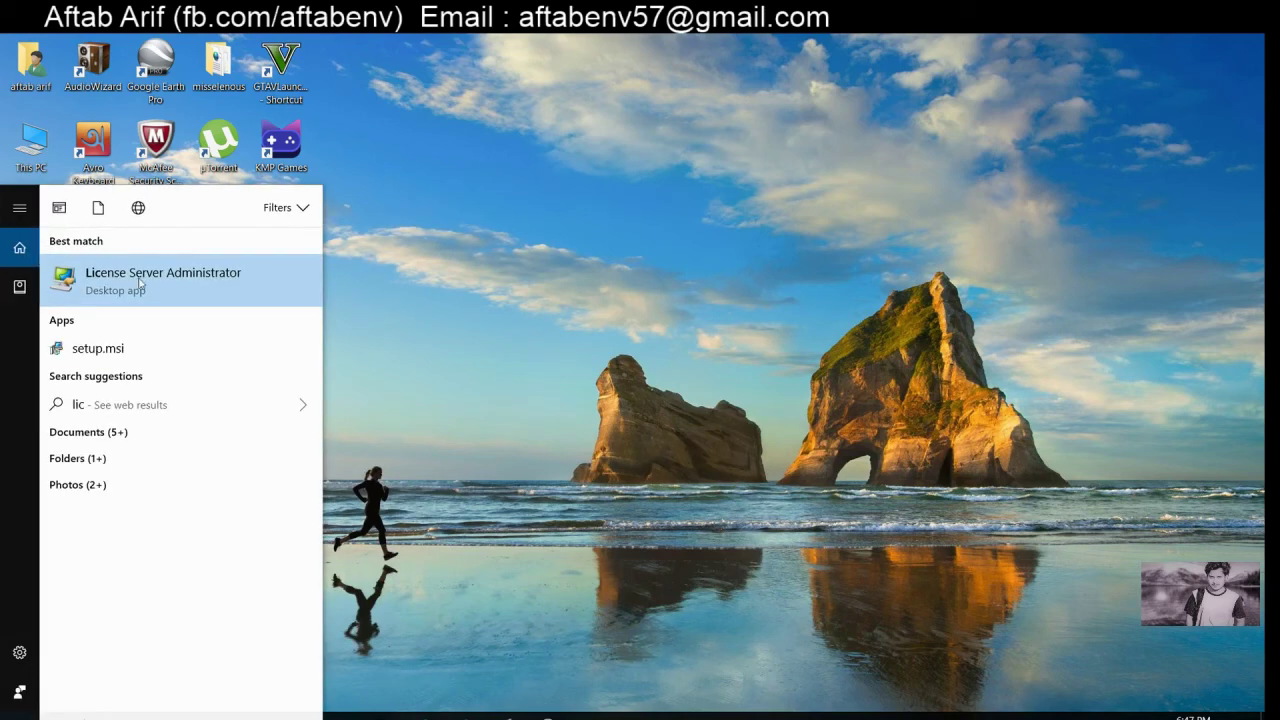
{"action": "key", "text": "Return"}
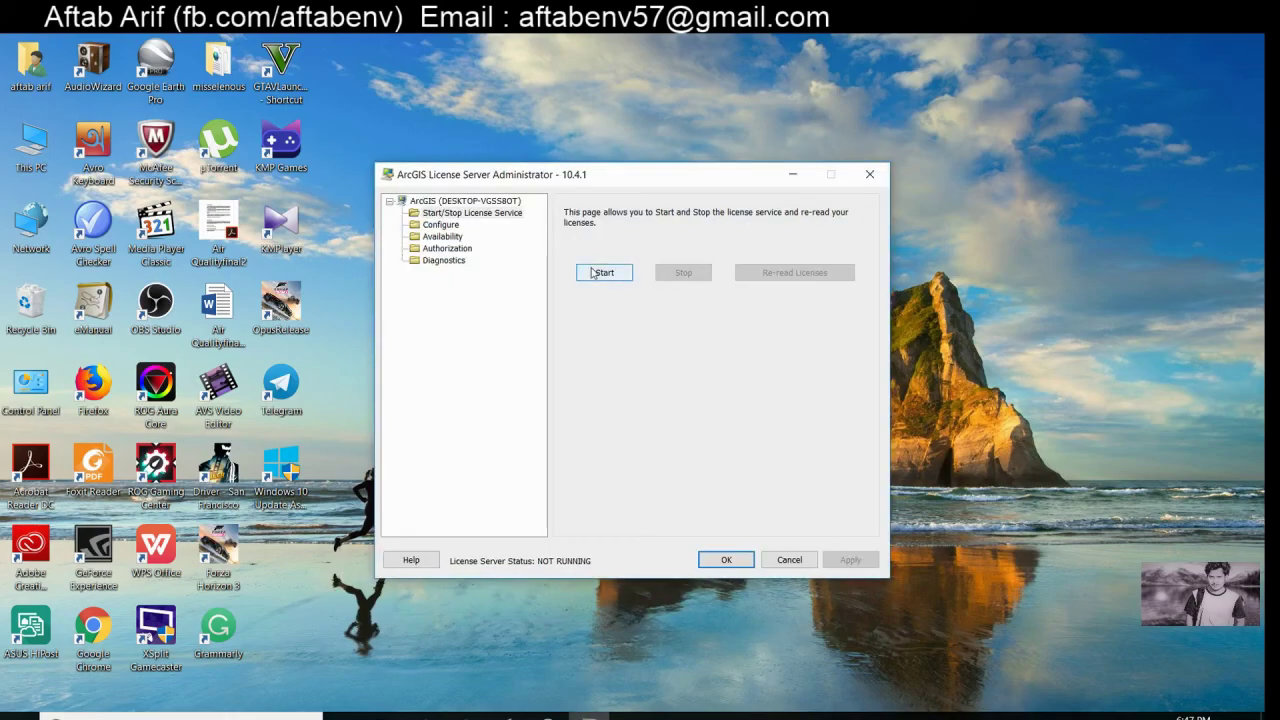
{"action": "left_click", "coordinate": [593, 273]}
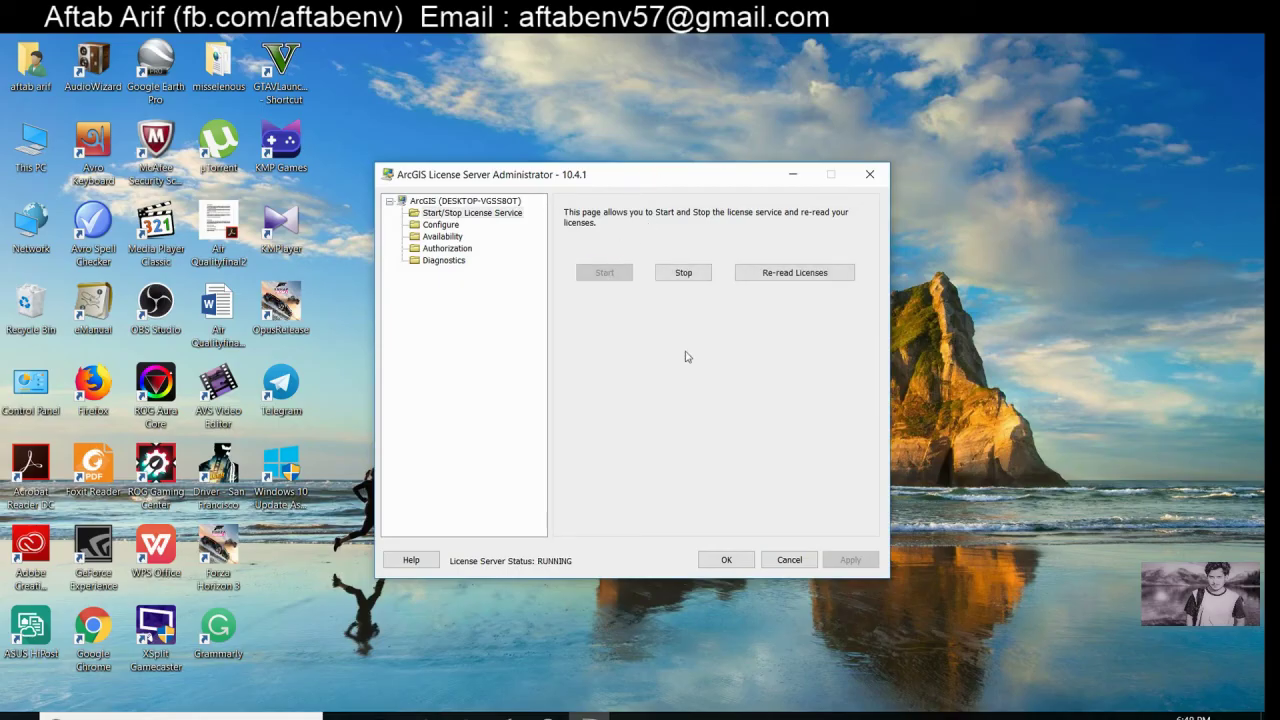
{"action": "left_click", "coordinate": [727, 562]}
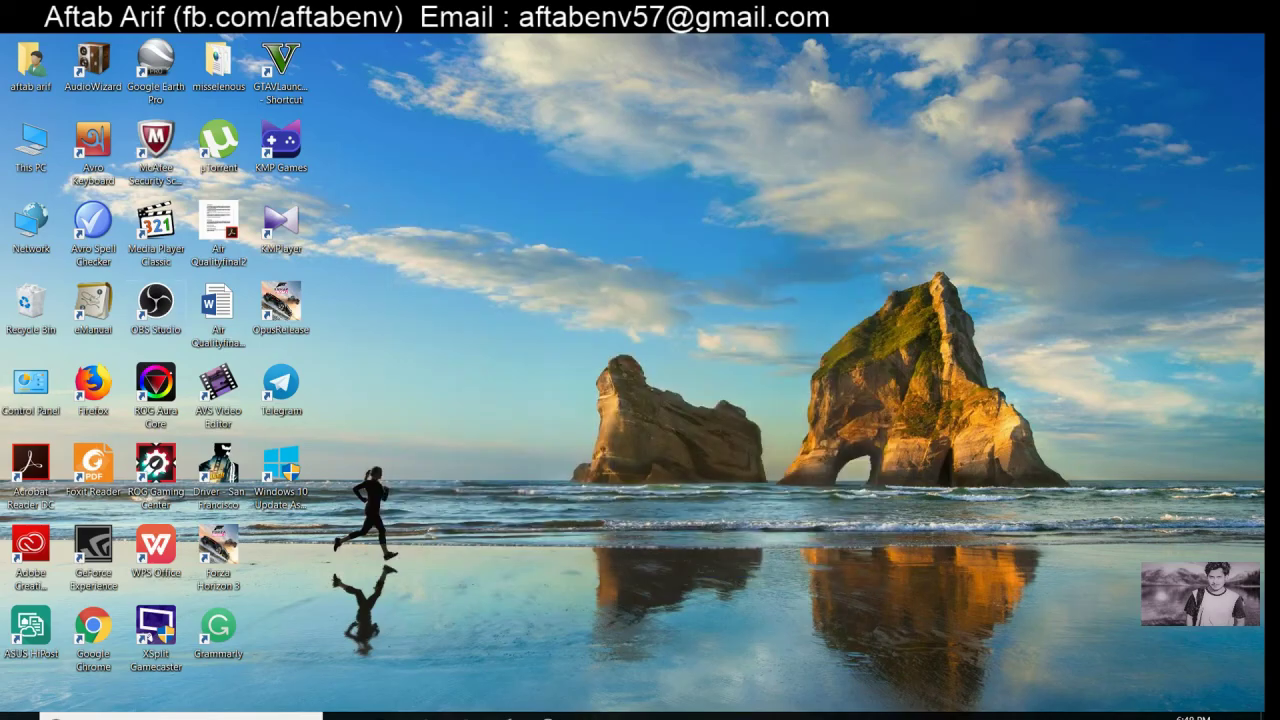
Step: Start ArcMap 10.4 from the ArcGIS program group in the Start menu
{"action": "left_click", "coordinate": [20, 716]}
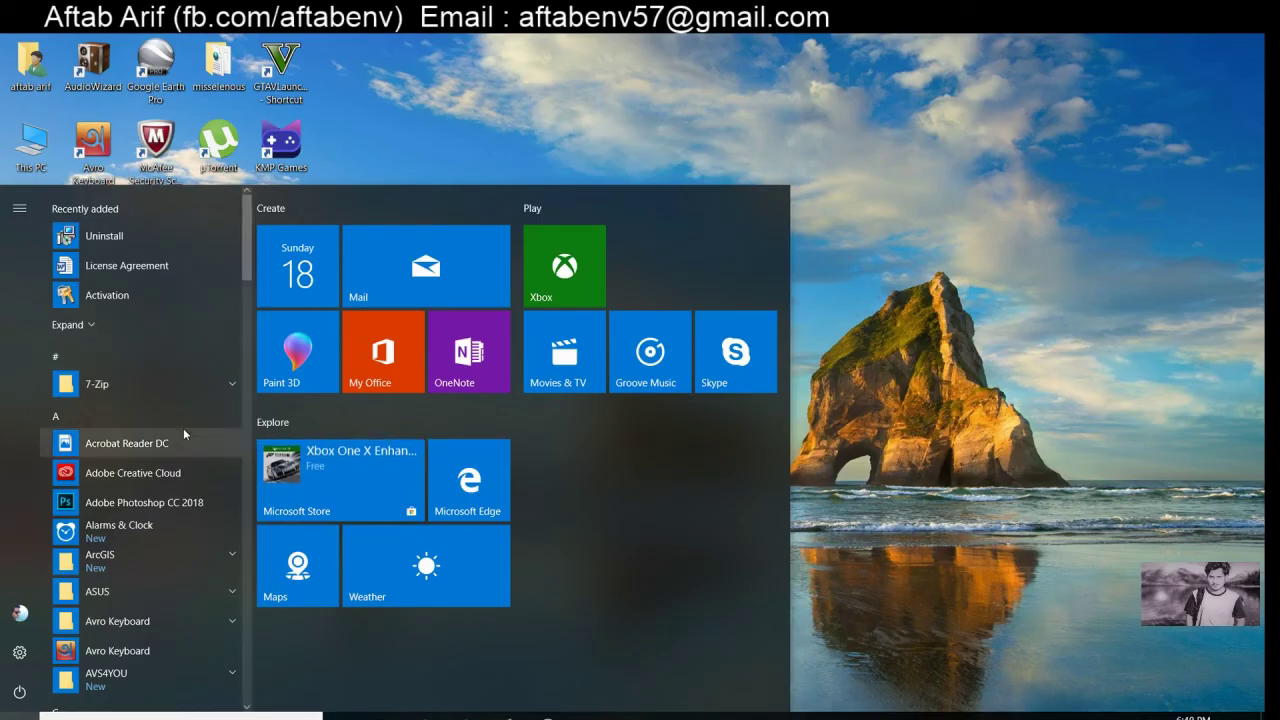
{"action": "left_click", "coordinate": [105, 561]}
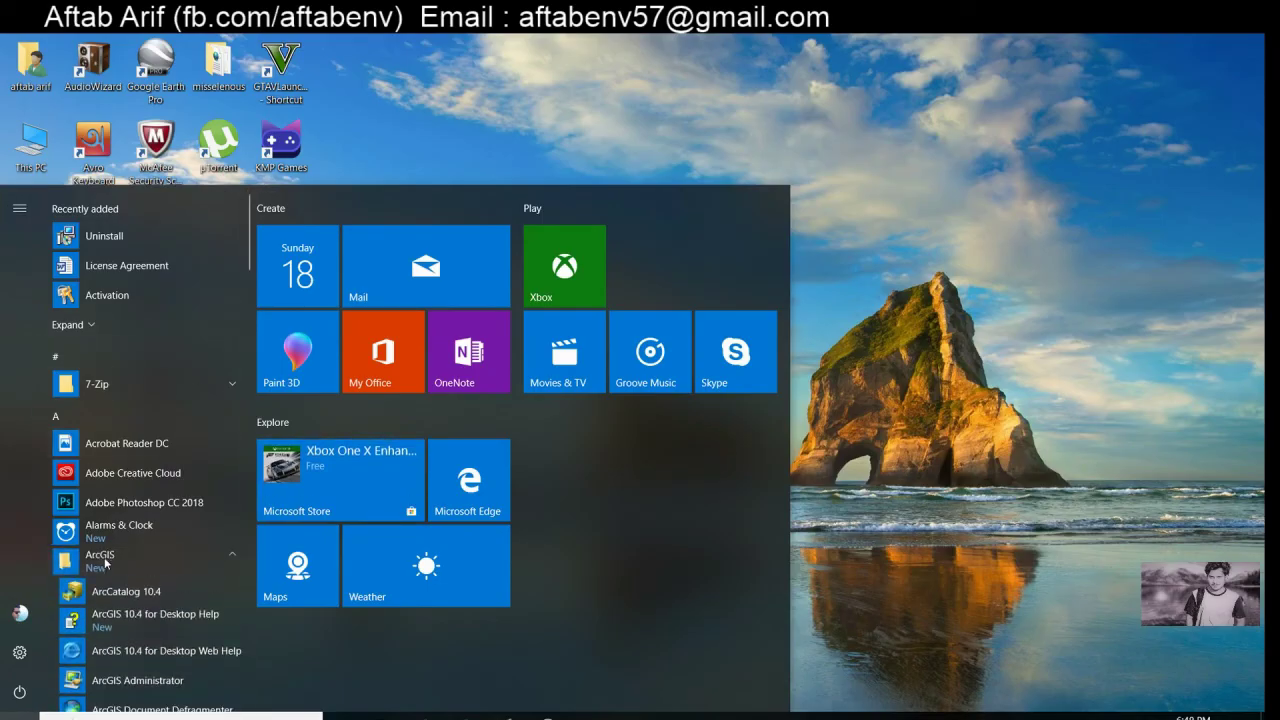
{"action": "left_click_drag", "start_coordinate": [246, 242], "coordinate": [240, 287]}
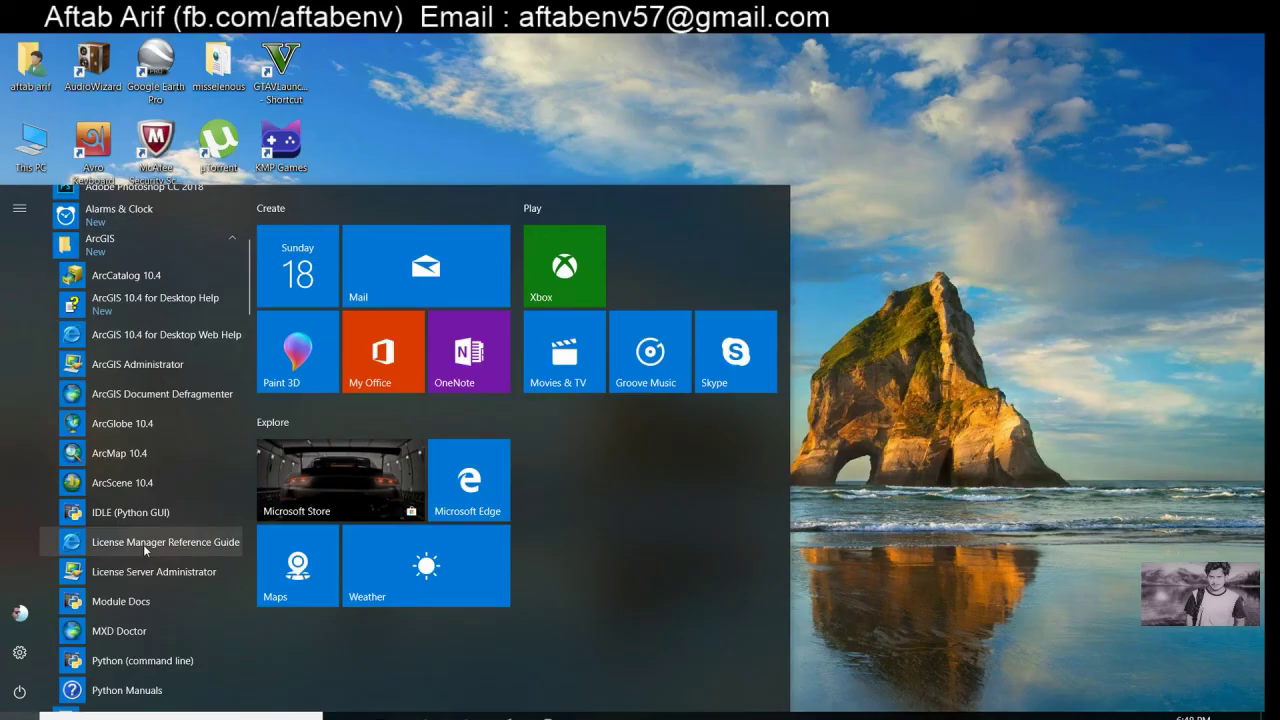
{"action": "left_click", "coordinate": [112, 458]}
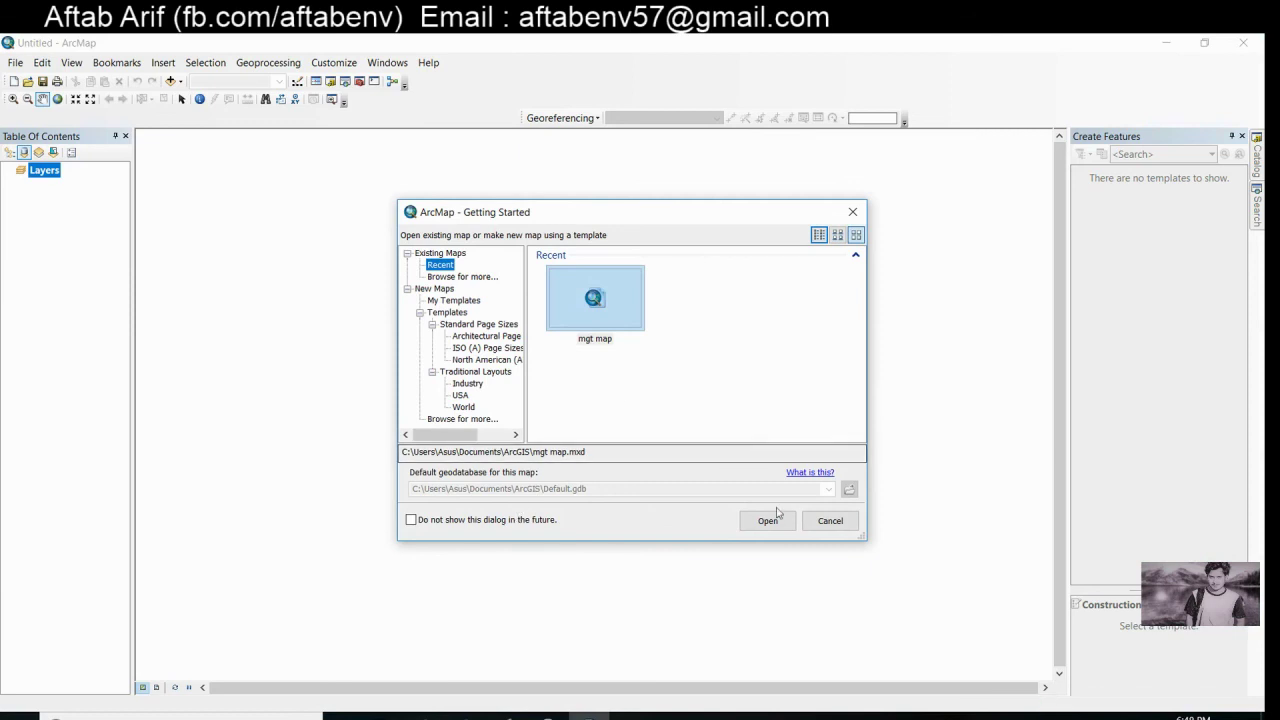
Step: Cancel ArcMap's Getting Started window to keep a blank Untitled map, then minimize ArcMap to the desktop
{"action": "left_click", "coordinate": [822, 519]}
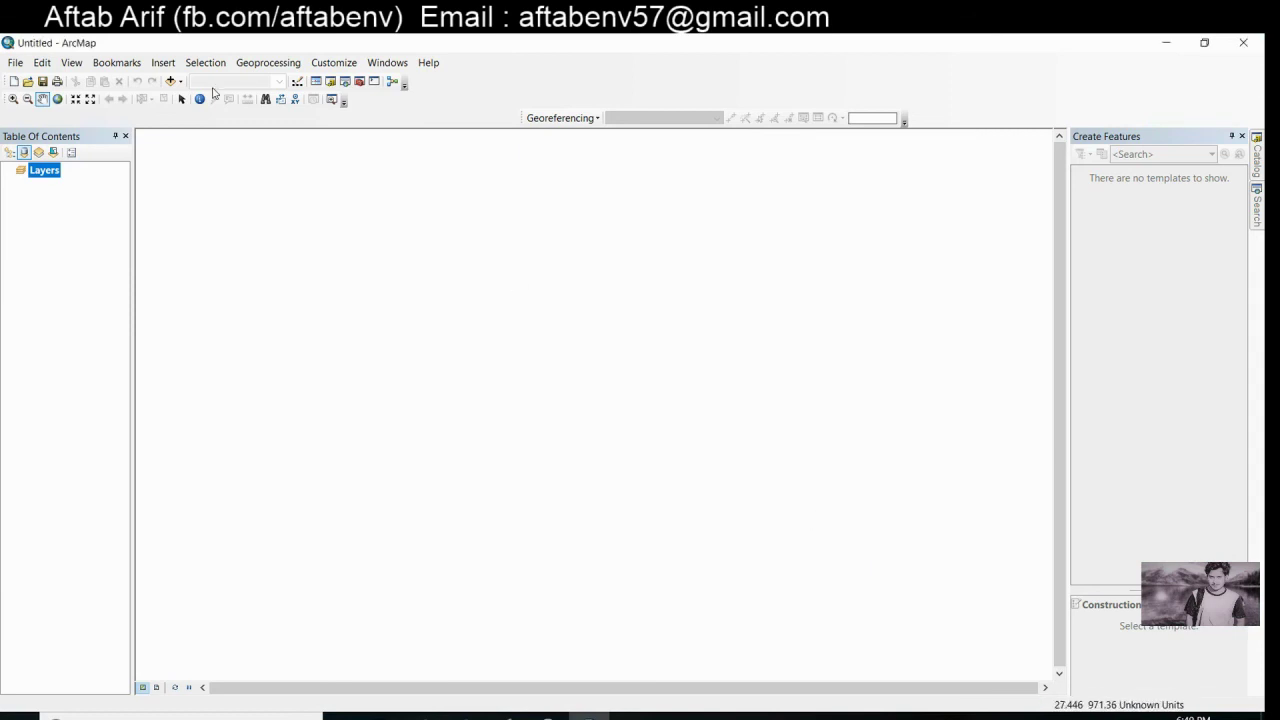
{"action": "right_click", "coordinate": [1128, 36]}
{"action": "left_click", "coordinate": [1078, 60]}
{"action": "left_click", "coordinate": [1166, 42]}
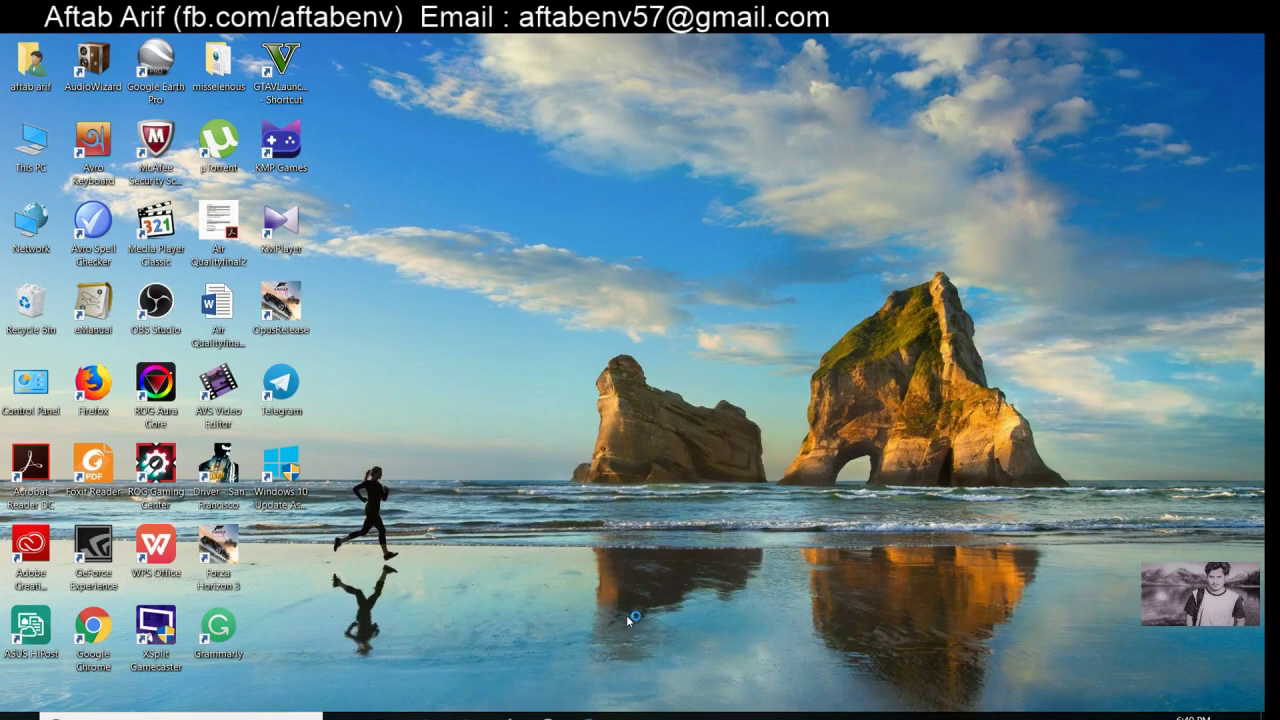